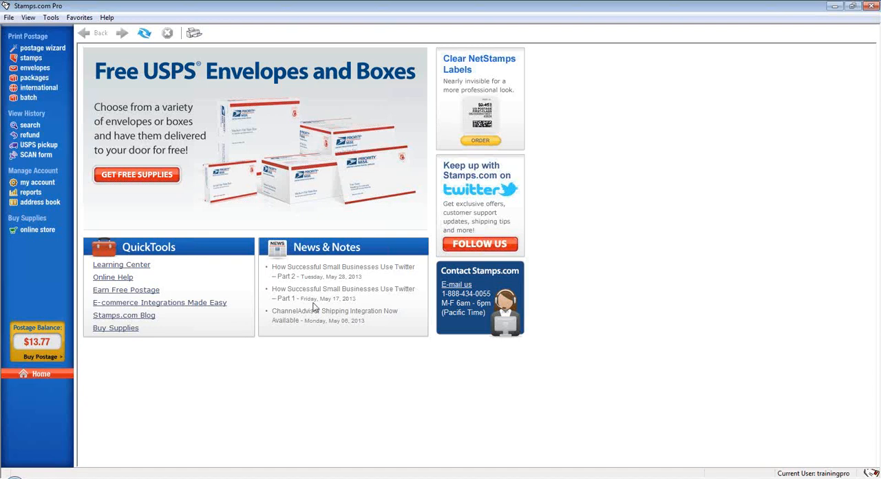
click(173, 263)
click(140, 269)
click(129, 278)
Enter a custom postage purchase amount of $35 and dismiss the purchase without buying.
click(40, 356)
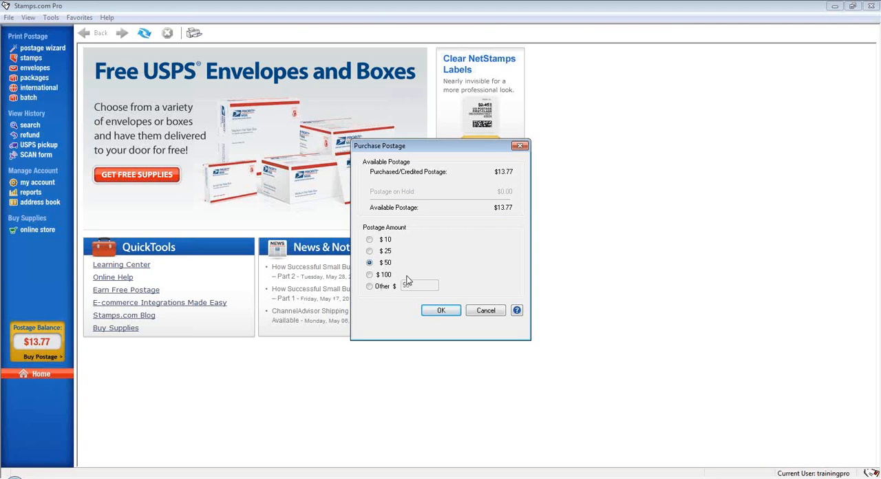
click(382, 287)
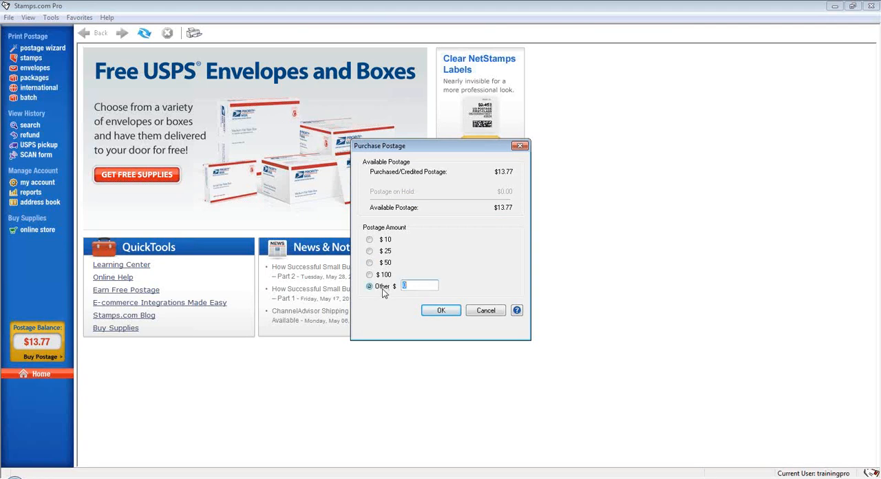
text(35)
click(441, 311)
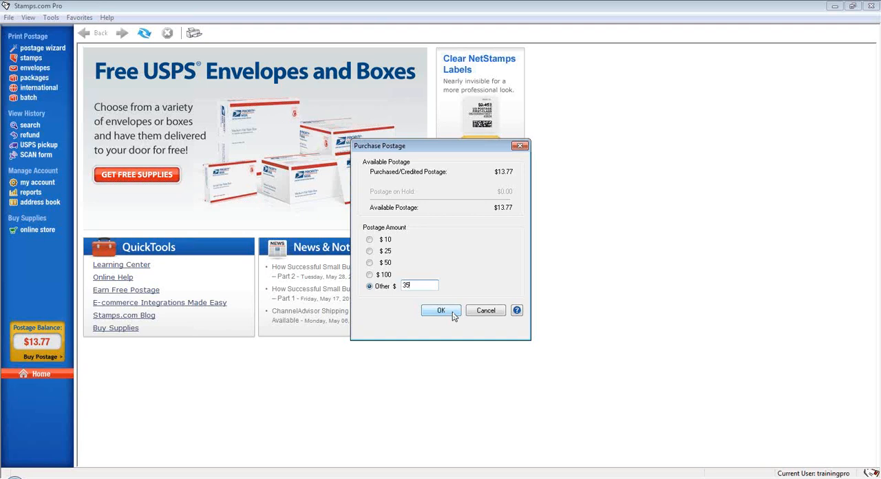
click(494, 319)
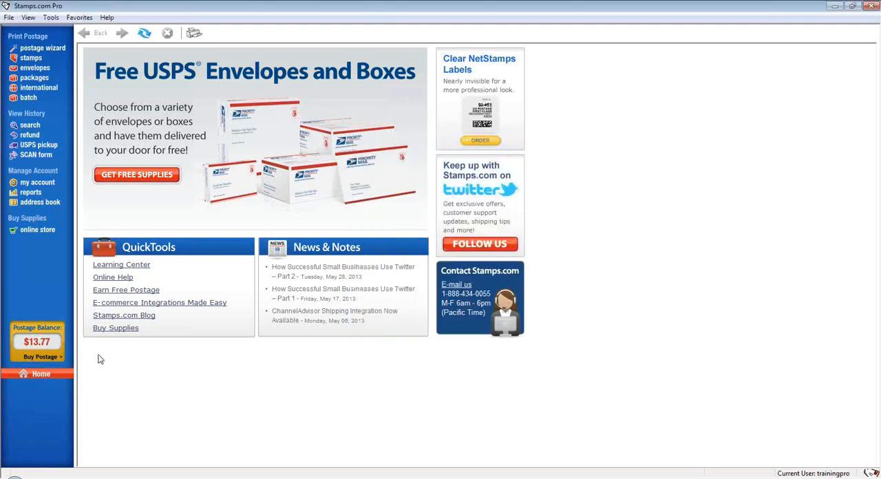
Go to stamp printing and dismiss the information message about NetStamps labels.
click(41, 375)
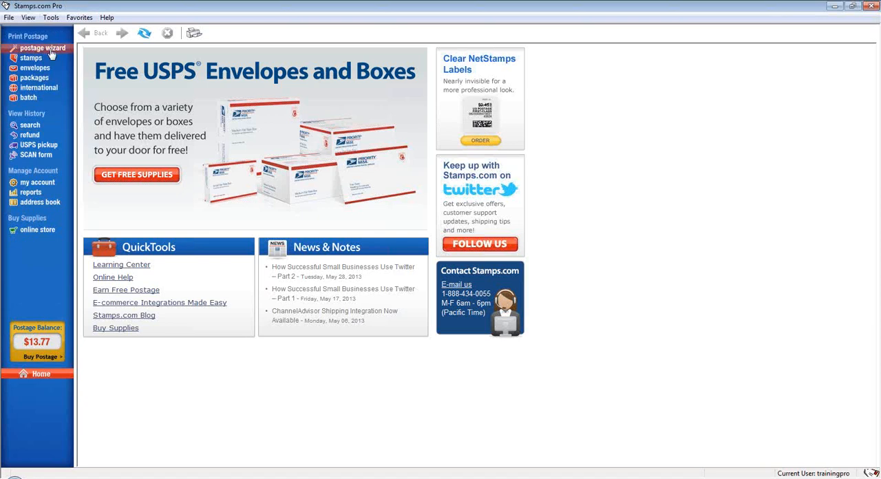
click(51, 54)
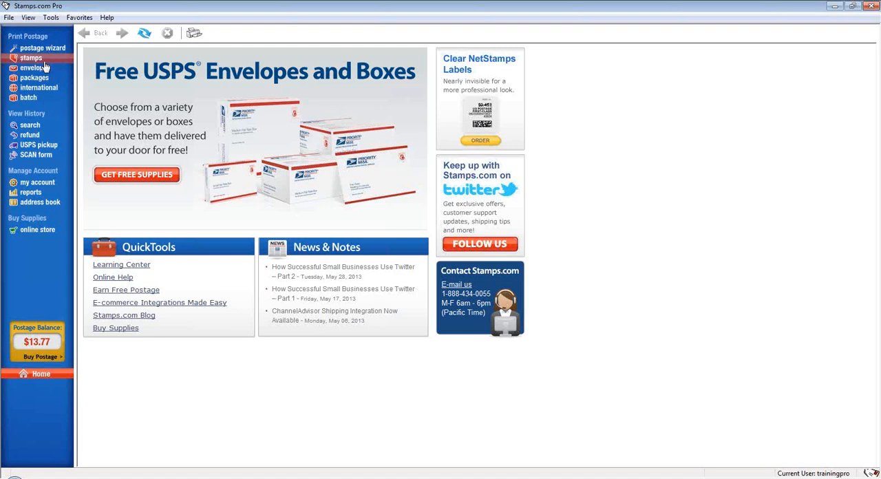
click(43, 61)
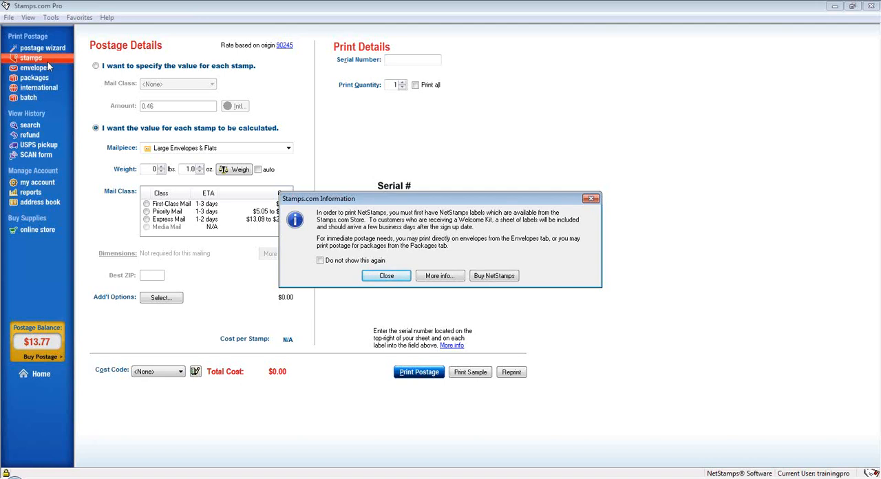
click(400, 276)
Enter B46853 as the serial number of the NetStamps label sheet.
click(401, 61)
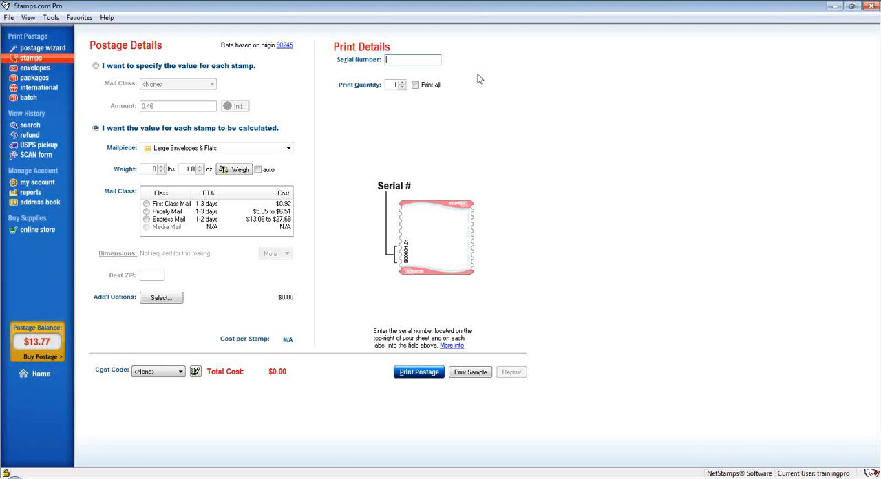
text(B46853)
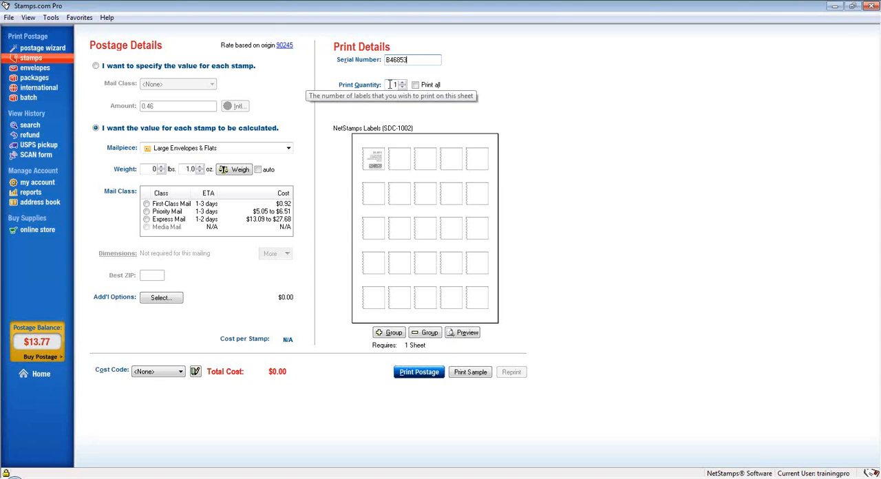
Choose to specify the value for each stamp and set its mail class to First-Class Mail.
click(126, 67)
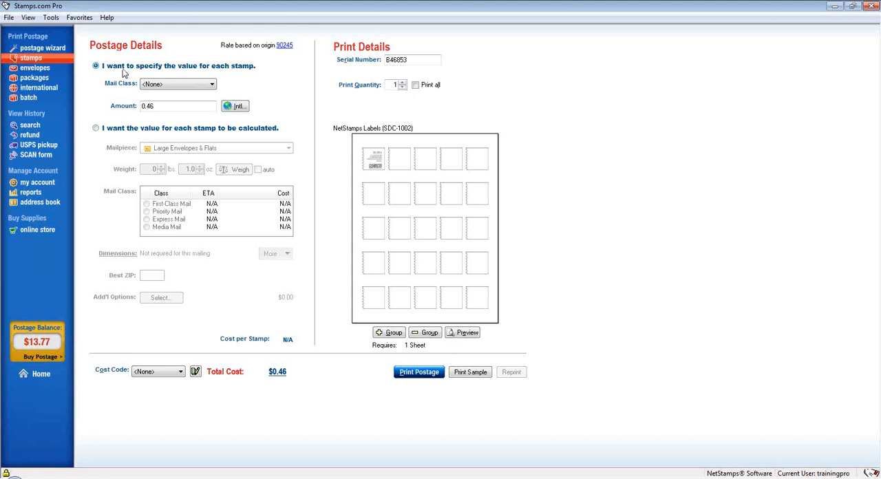
click(166, 85)
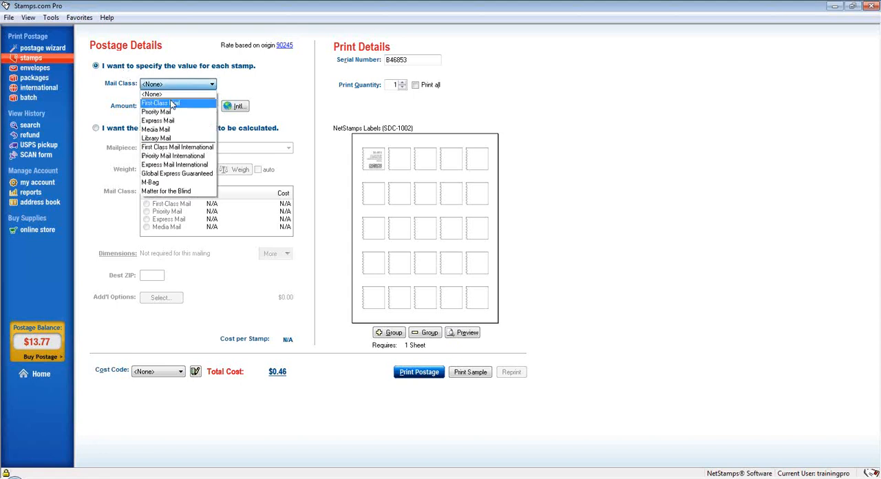
click(171, 104)
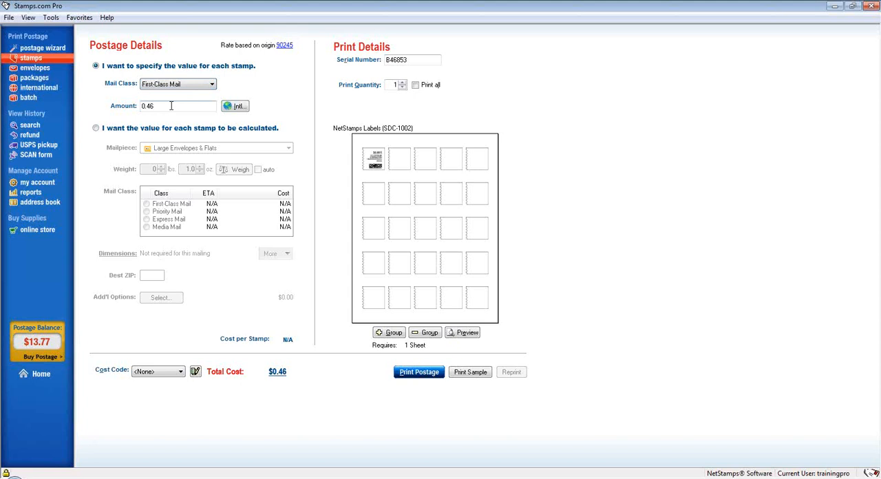
click(168, 108)
click(157, 107)
Have each stamp's value calculated for a Letters mailpiece weighing 0 lbs. 1.0 oz.
click(131, 133)
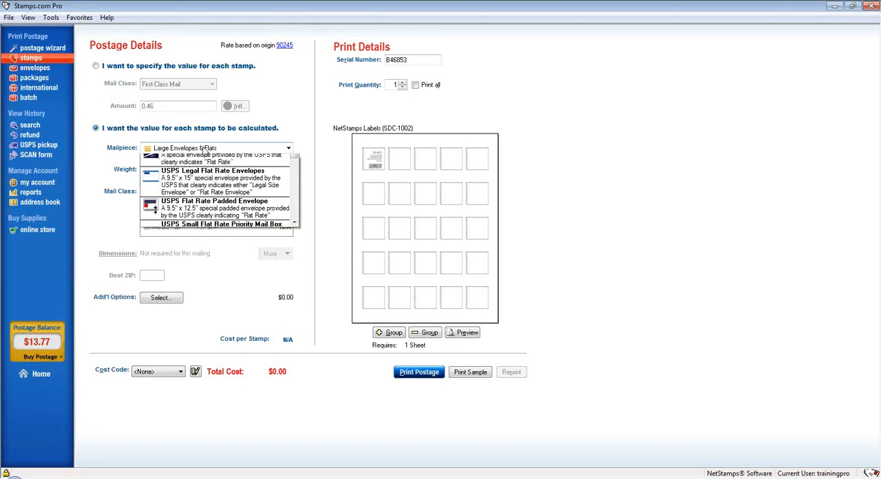
click(205, 150)
scroll(216, 227, up, 3)
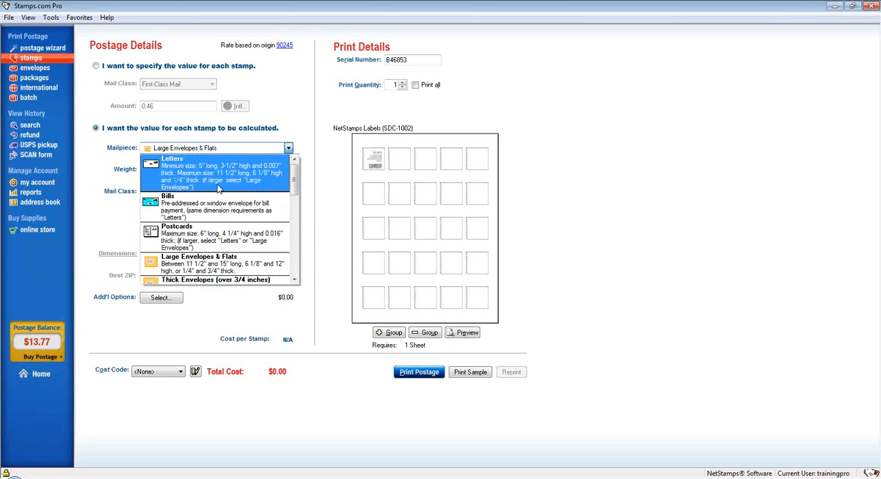
click(219, 190)
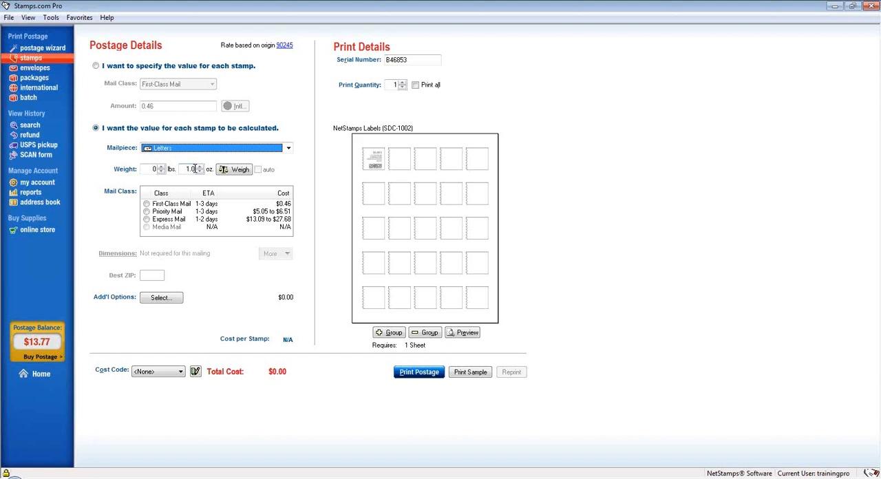
click(199, 167)
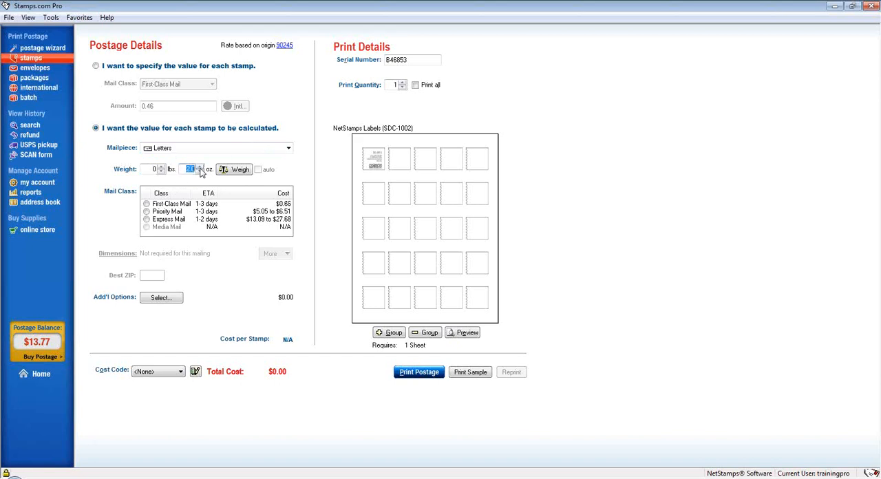
click(200, 173)
Look at the digital scale setup options and close them without installing a scale.
click(51, 17)
click(97, 115)
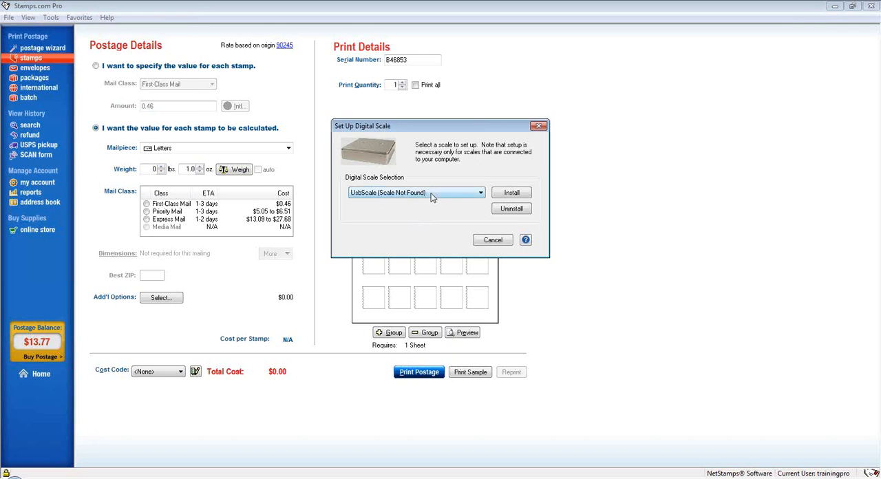
click(493, 240)
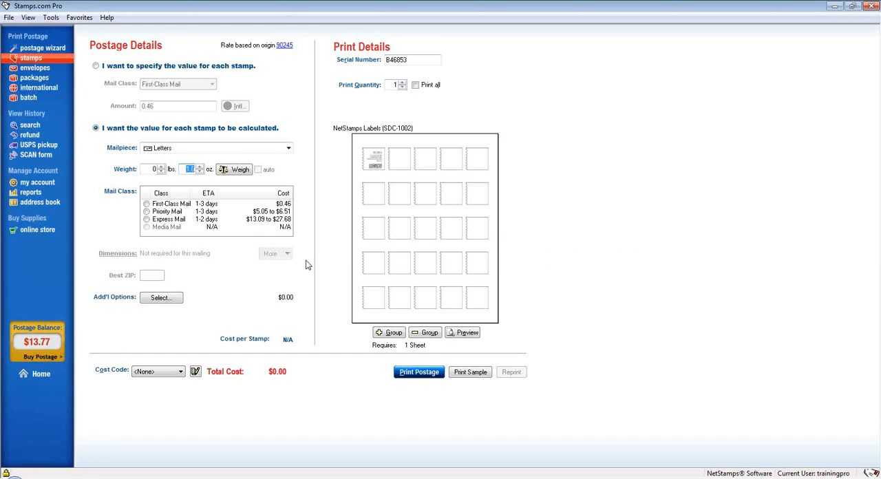
Choose Priority Mail as the calculated mail class and enter 90245 as the destination ZIP.
click(166, 211)
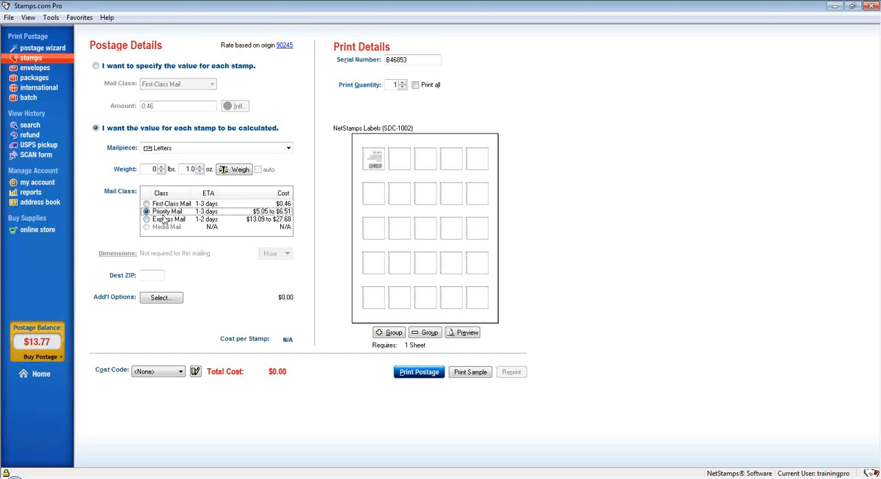
click(159, 276)
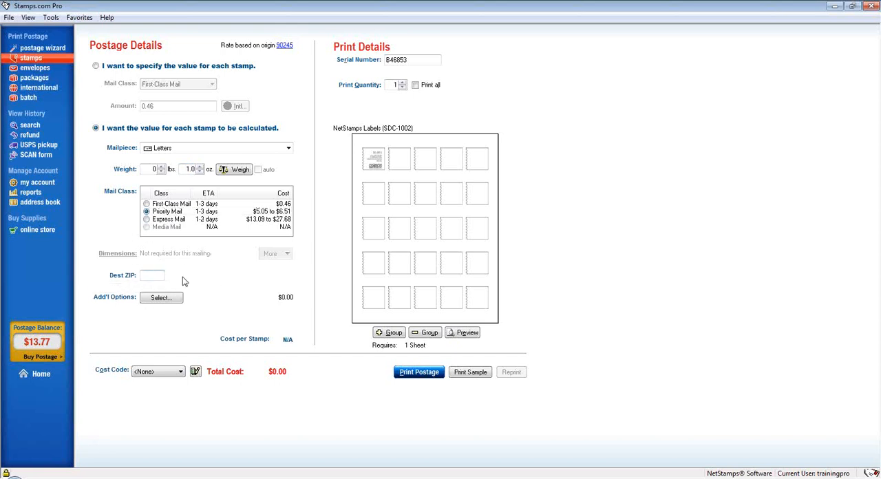
text(90245)
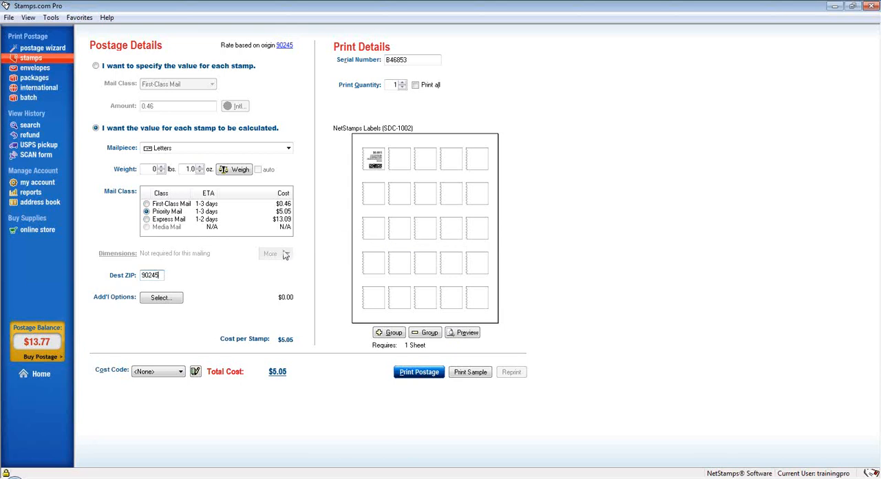
Choose First-Class Mail for the calculated stamps and set the print quantity to 2, leaving Print all off.
click(172, 205)
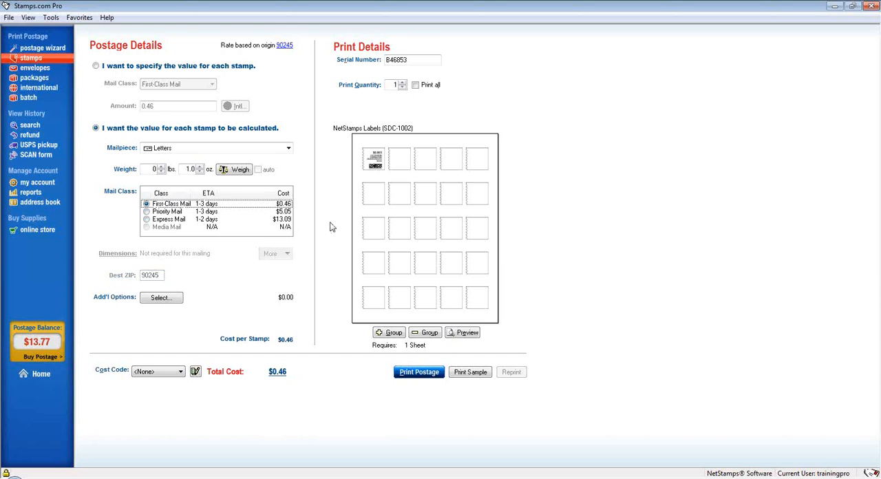
click(403, 82)
click(415, 86)
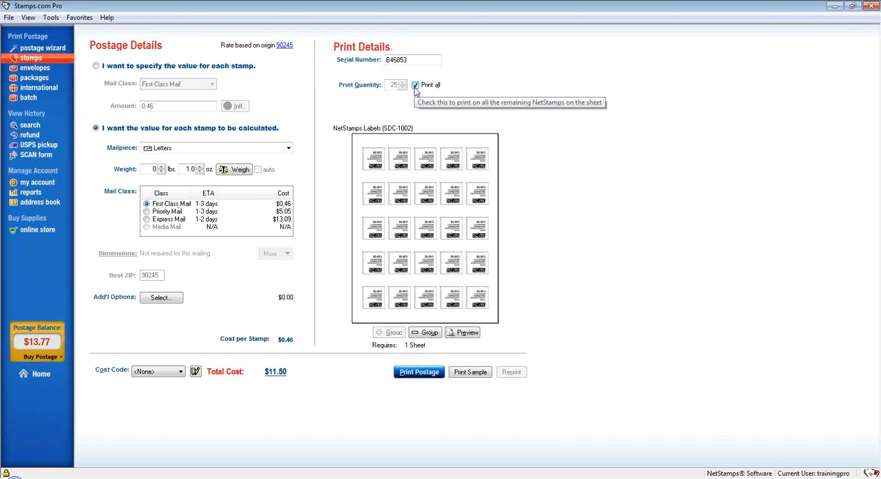
click(415, 86)
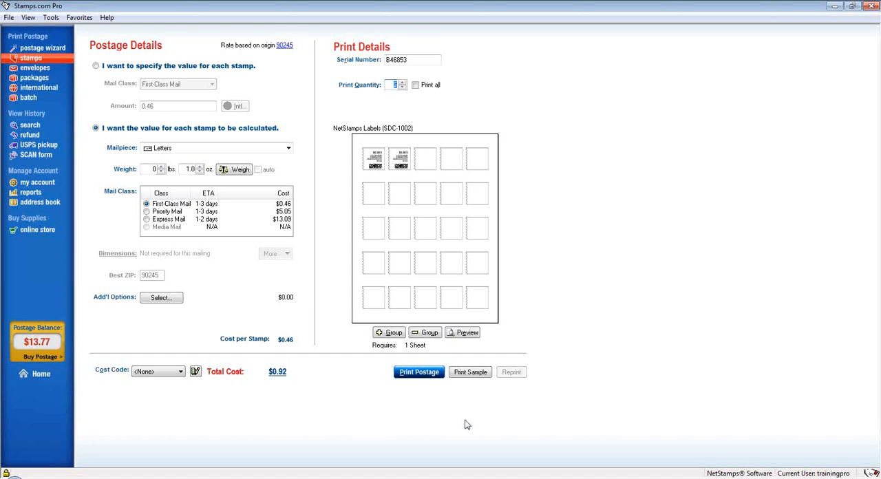
Print a sample of the stamp labels on the Kyocera-1 printer of CORP-FILES02.
click(471, 372)
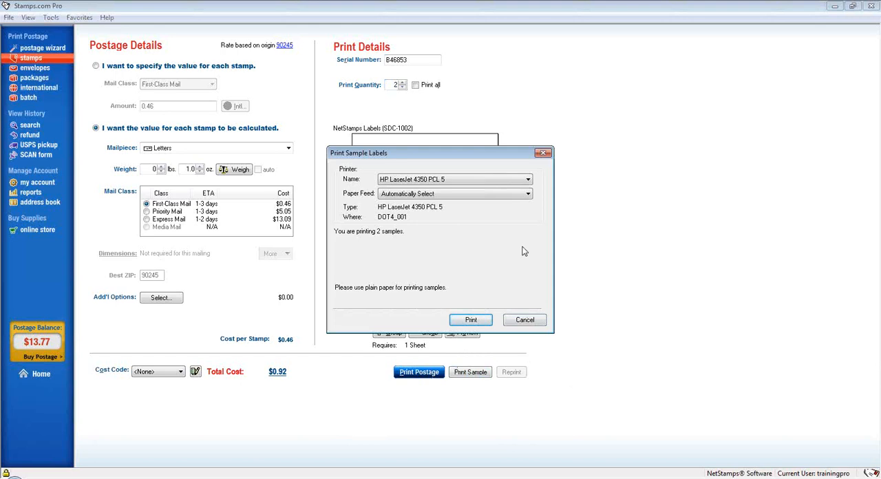
click(509, 180)
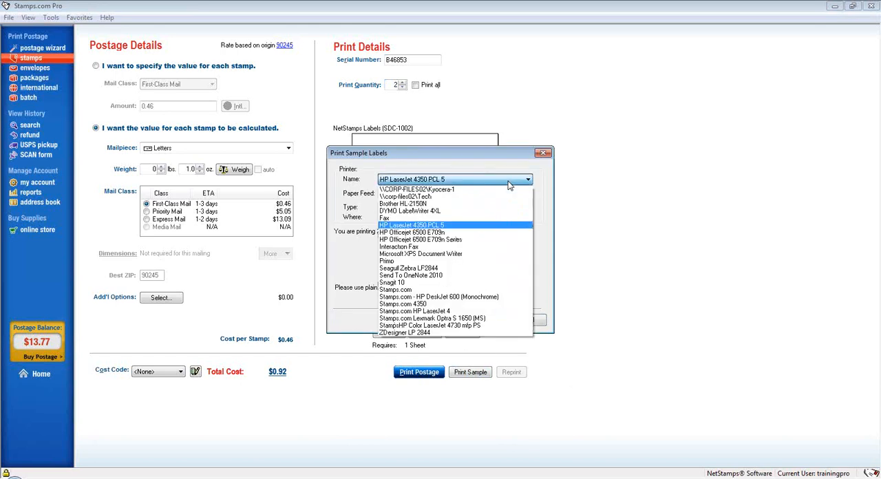
click(508, 191)
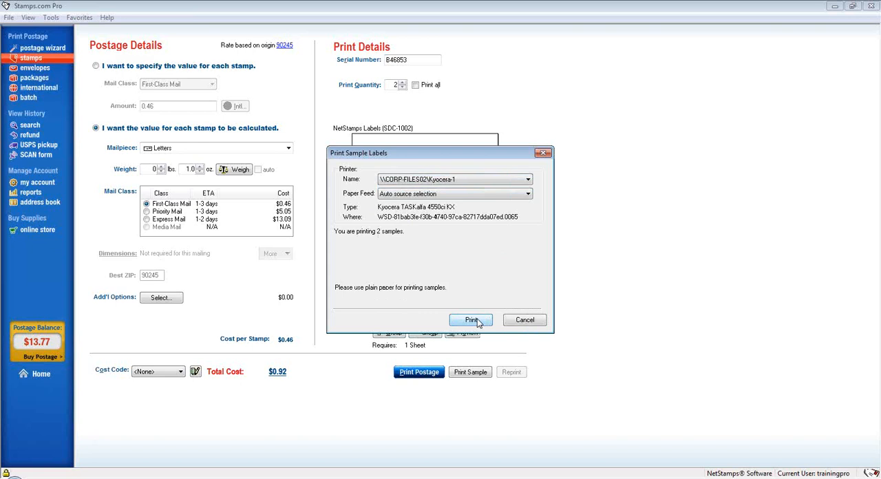
click(477, 320)
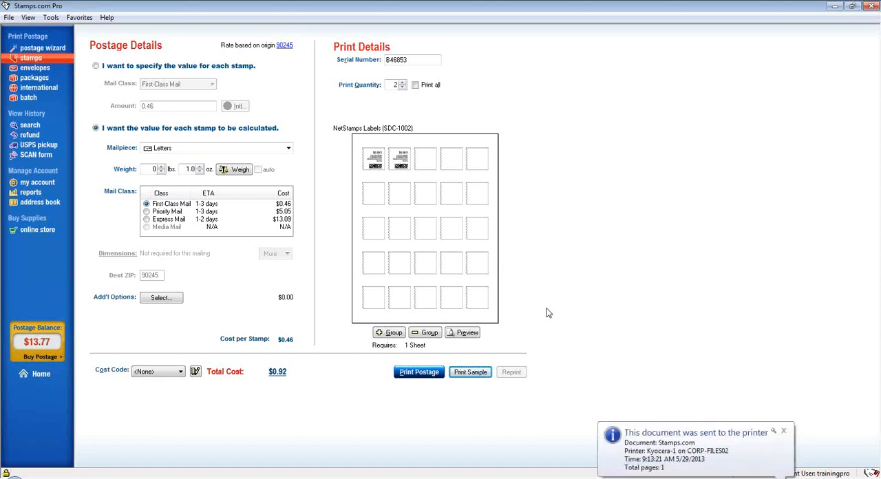
Print the postage for the two stamps on the HP LaserJet 4350 PCL 5 and acknowledge the print notice.
click(425, 377)
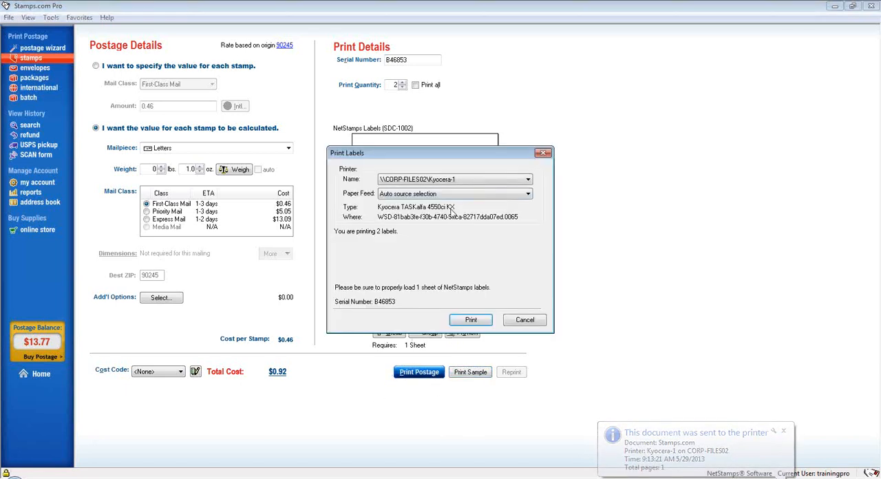
click(453, 180)
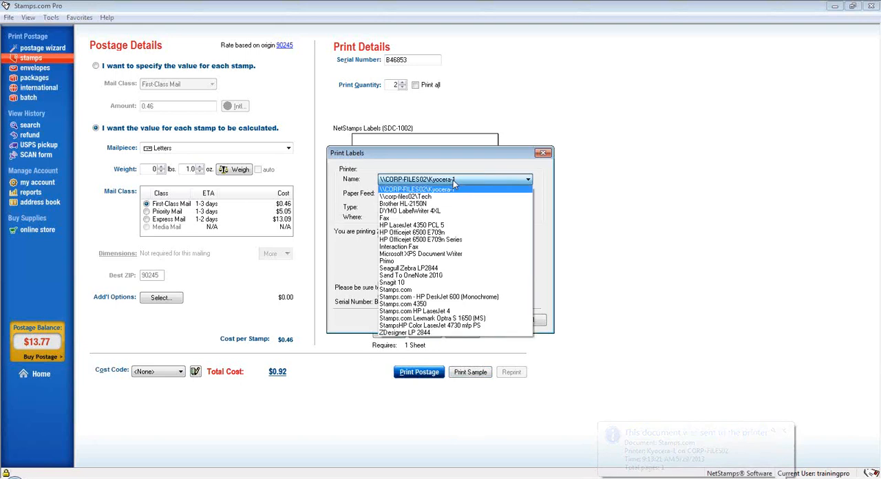
click(456, 227)
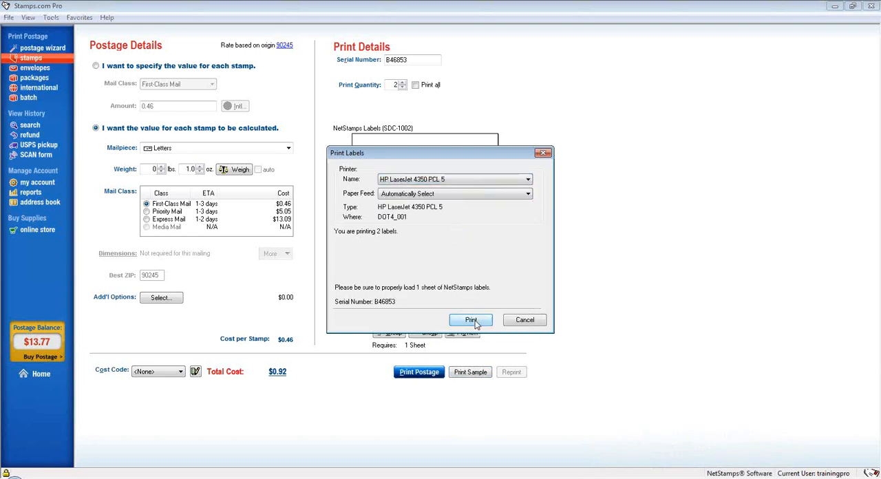
click(475, 322)
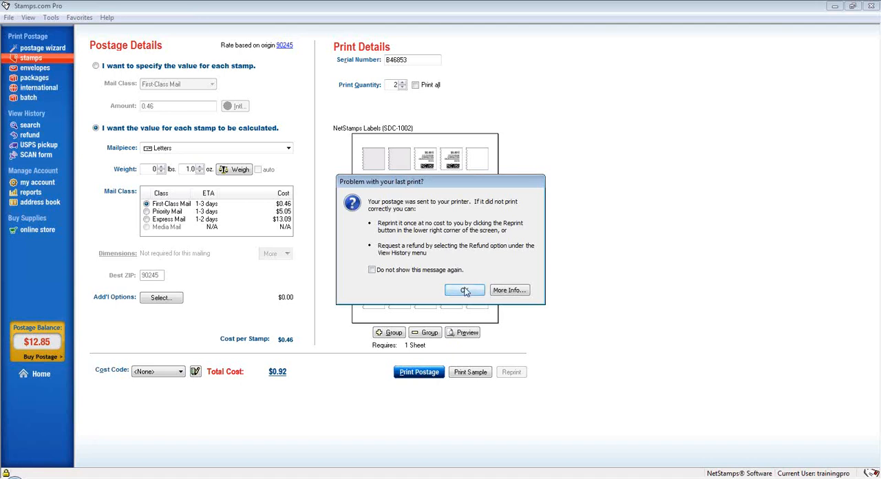
click(464, 290)
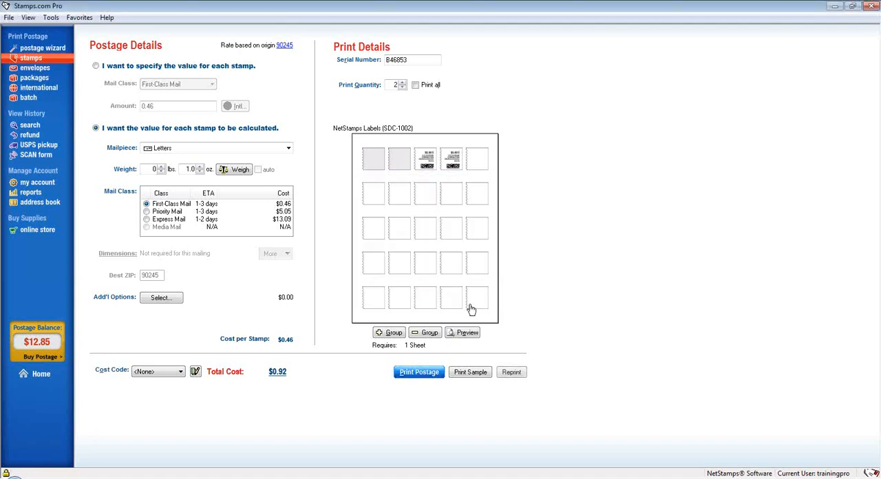
Start a reprint of the last two stamps, certify that the printed postage will never be used, and cancel before printing.
click(522, 374)
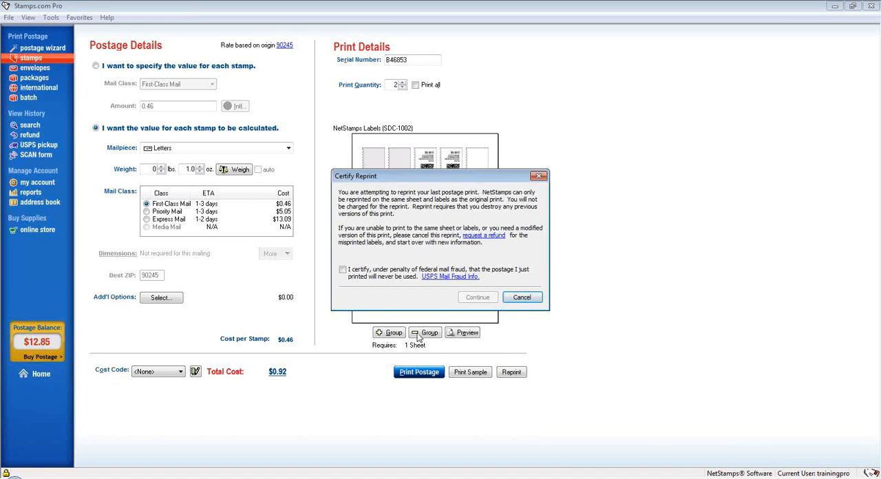
click(382, 276)
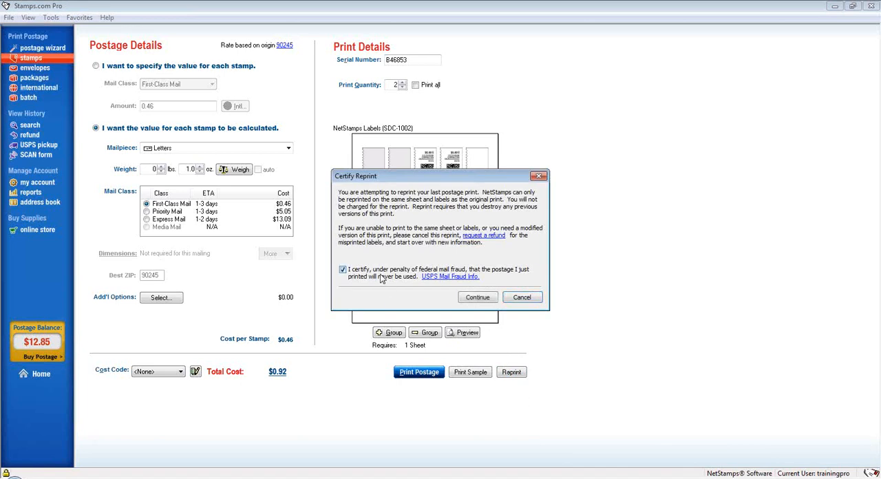
click(477, 297)
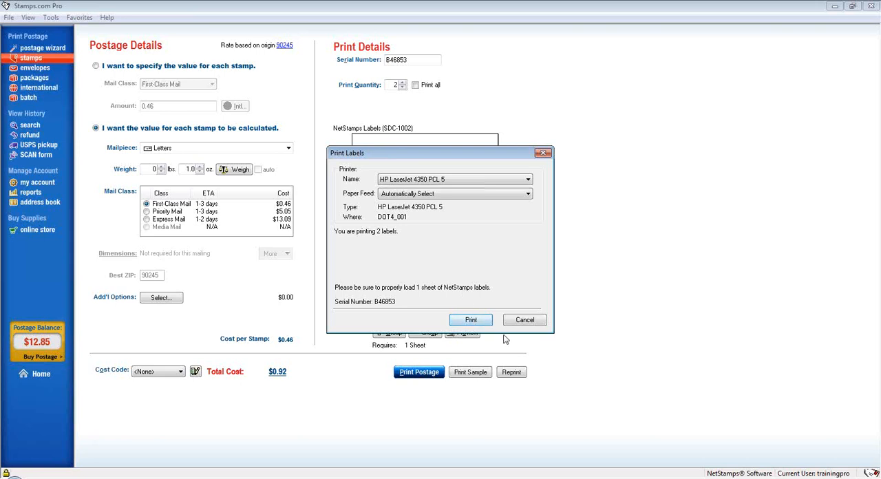
click(526, 321)
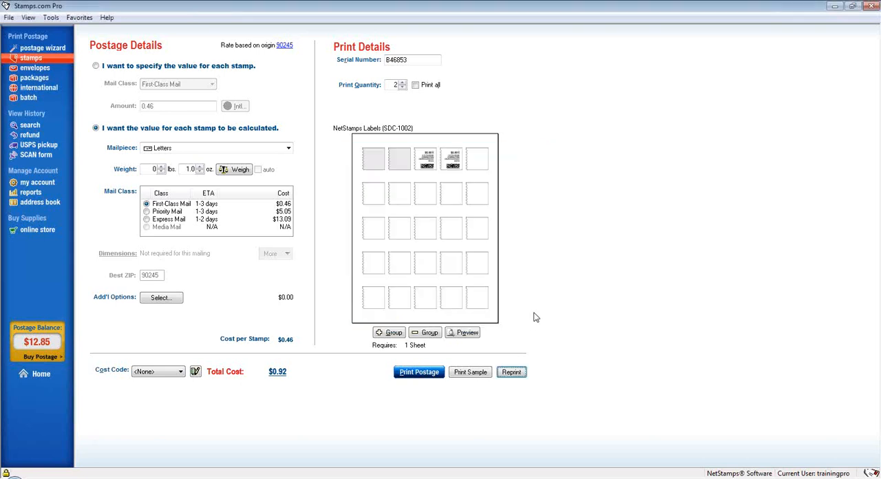
Reduce the print quantity to 1 and add a second stamp group to the NetStamps sheet.
click(374, 161)
click(399, 166)
click(403, 88)
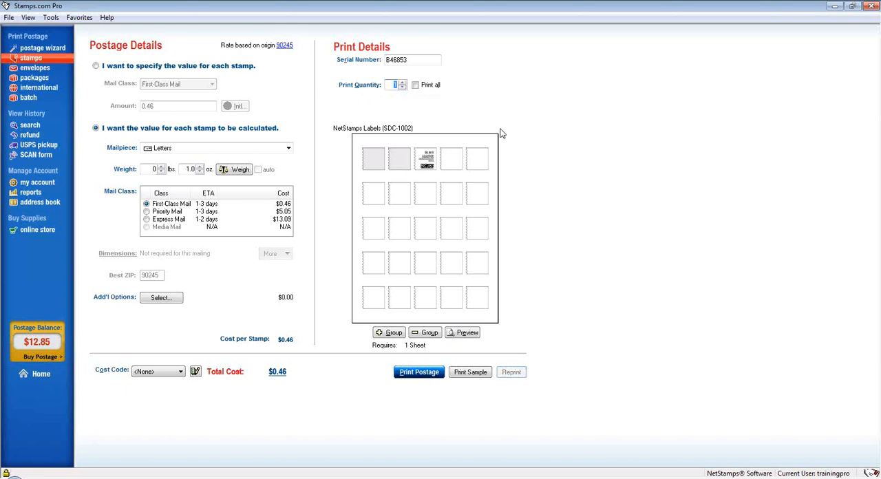
click(384, 333)
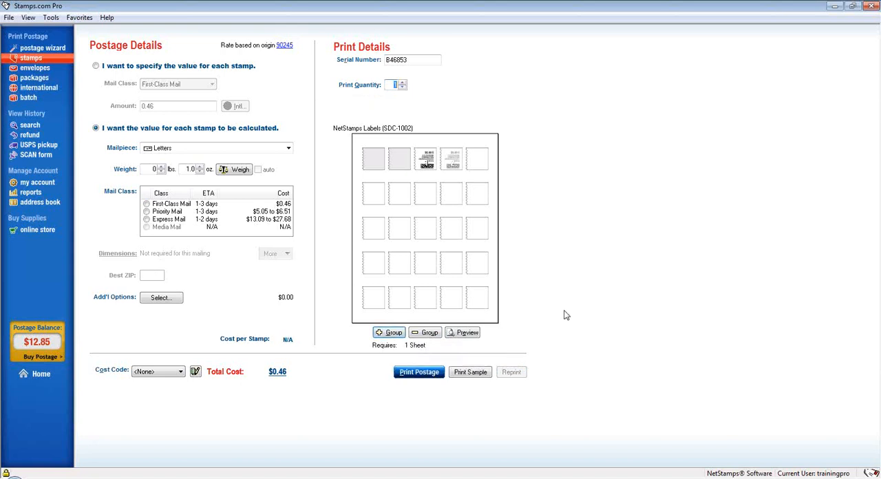
Set the second stamp group's mailpiece to Large Envelopes & Flats with First-Class Mail.
click(461, 163)
mouse_move(289, 231)
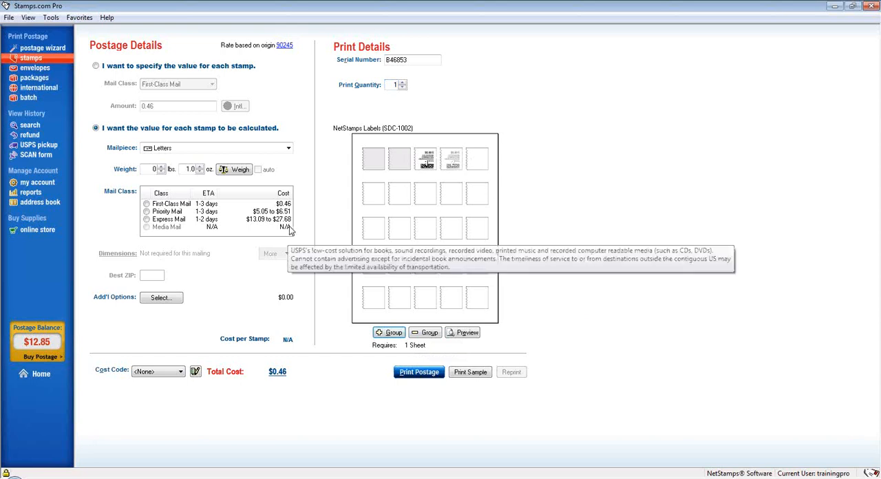
click(240, 148)
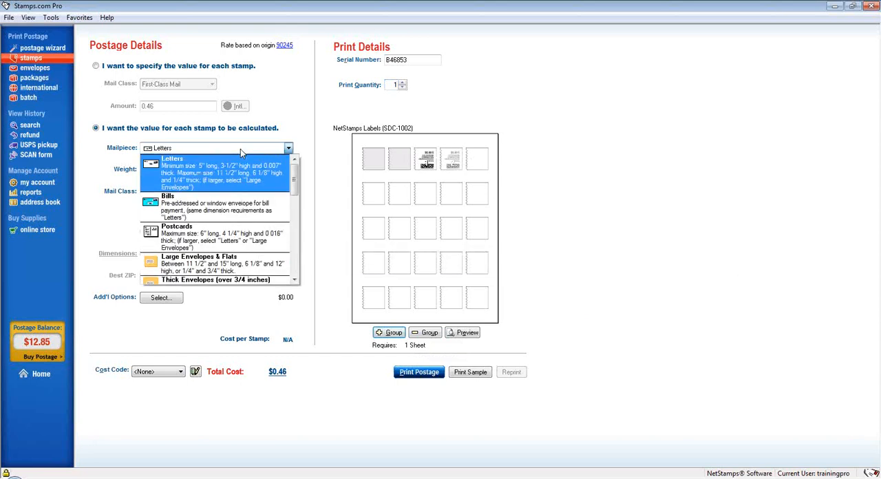
click(234, 261)
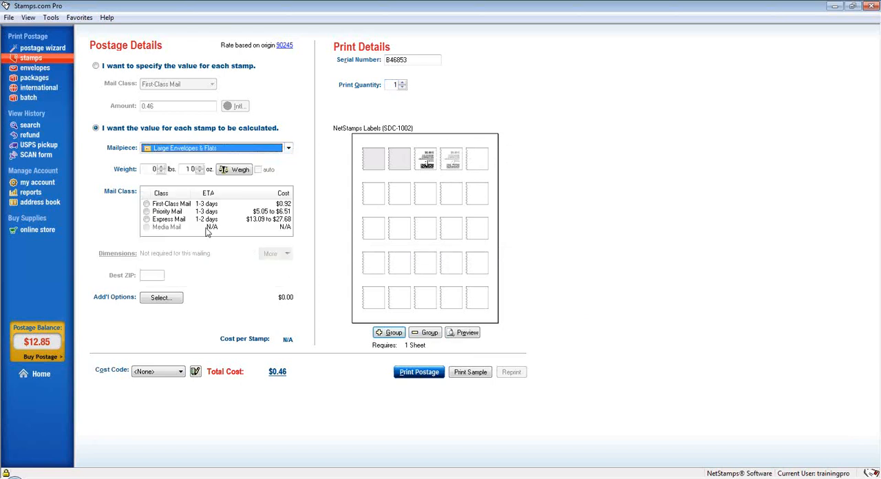
click(158, 204)
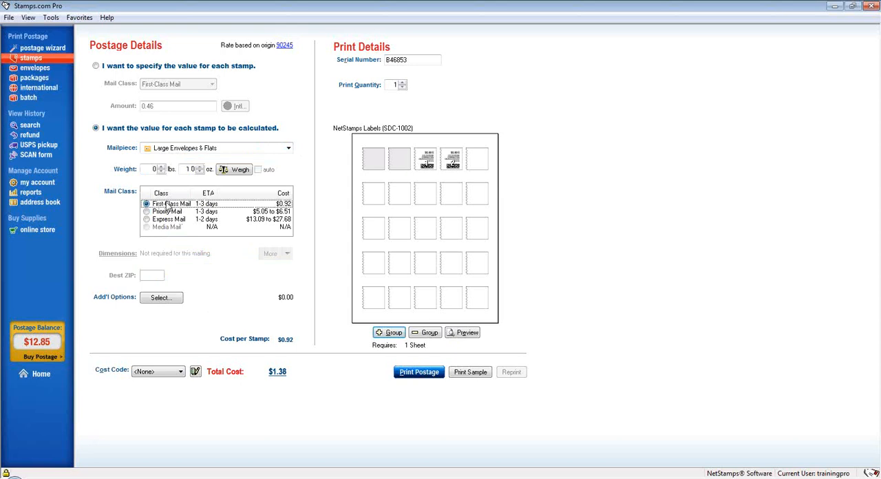
Check the total cost and switch between the two stamp groups to compare their postage details.
click(278, 378)
click(430, 162)
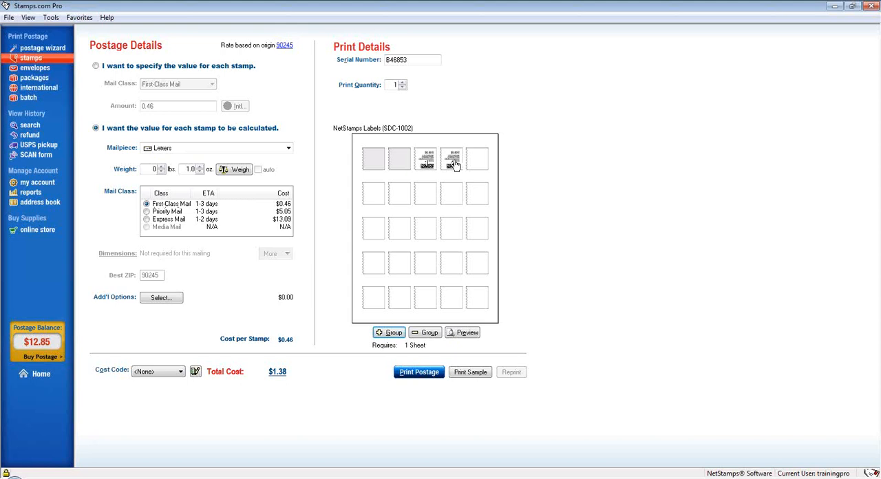
click(453, 163)
click(429, 165)
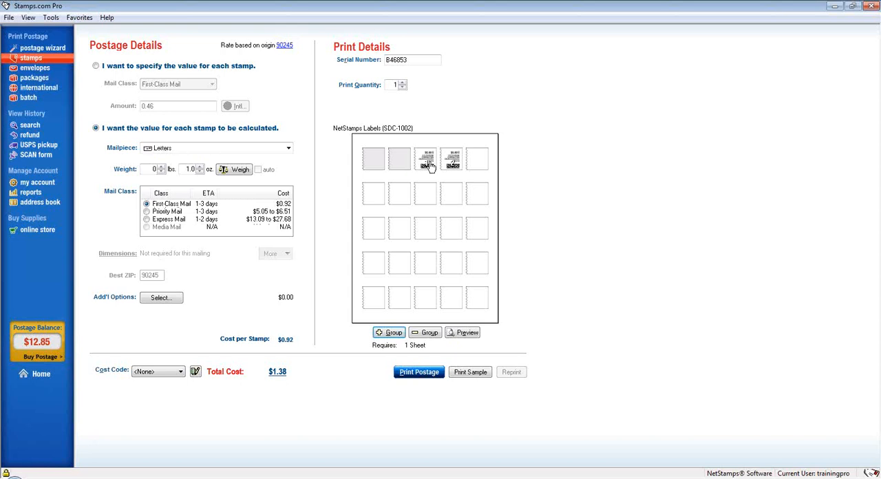
click(449, 166)
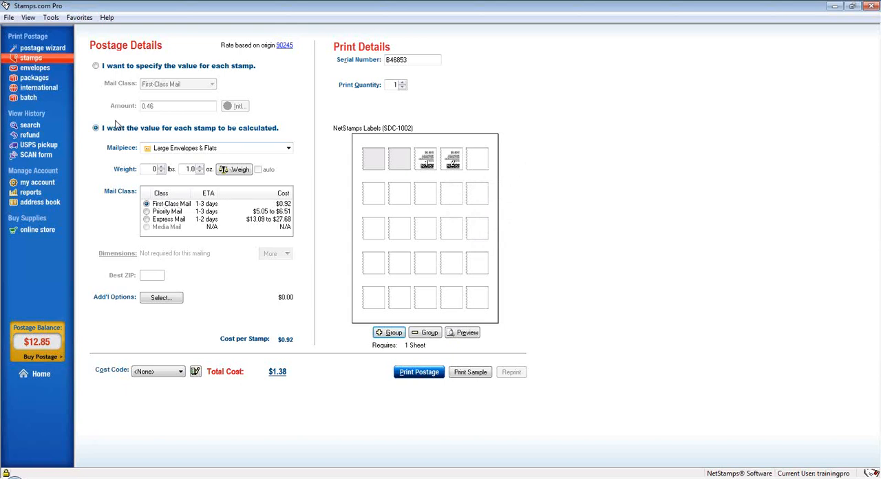
Open envelope printing, exclude the return address from the envelope, and turn off Do Not Include Postage.
click(34, 67)
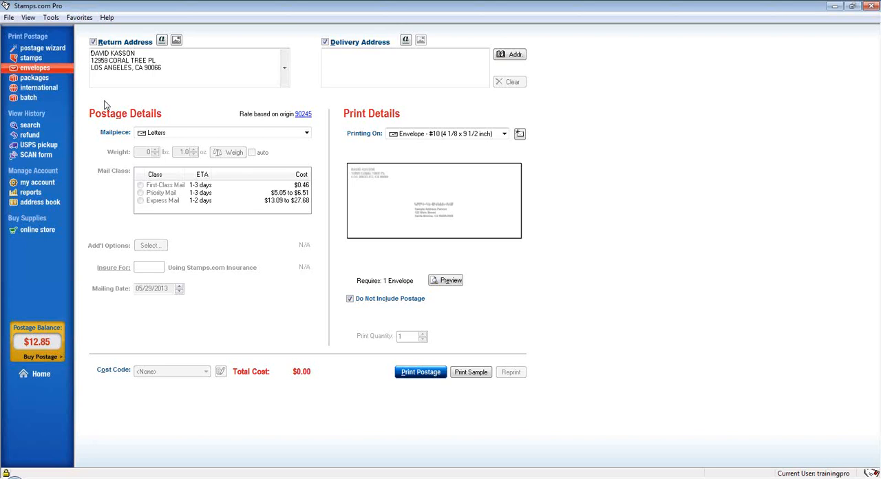
click(94, 42)
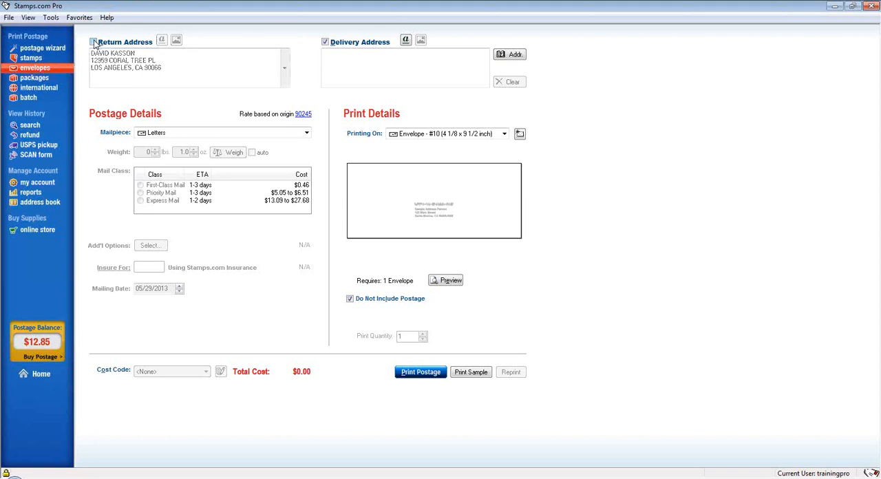
click(364, 177)
click(350, 299)
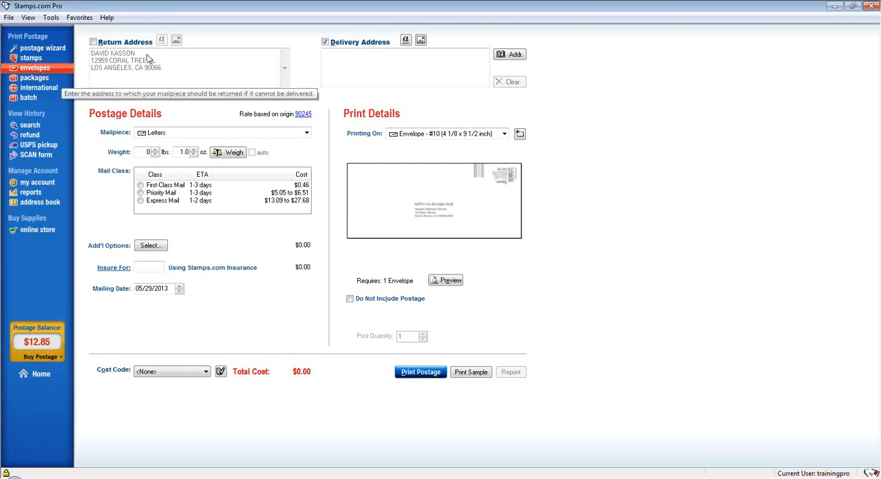
Include the return address on the envelope again and view its font settings without changing them.
click(94, 42)
click(161, 40)
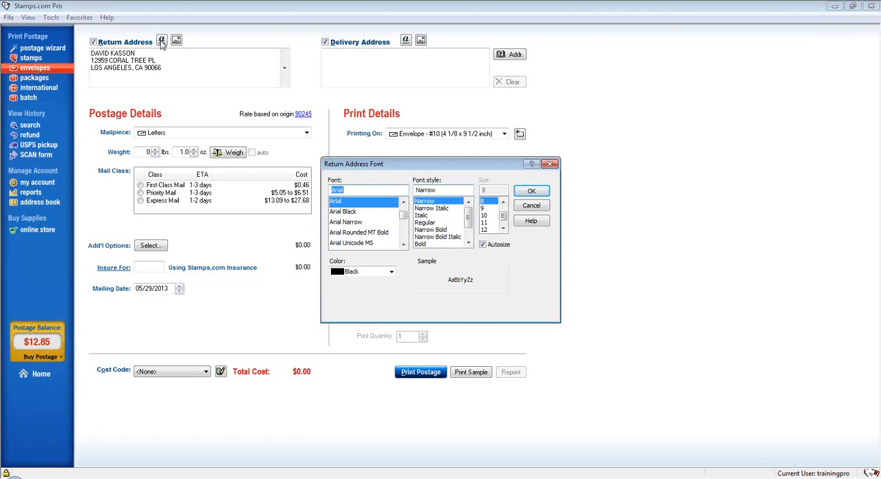
click(531, 205)
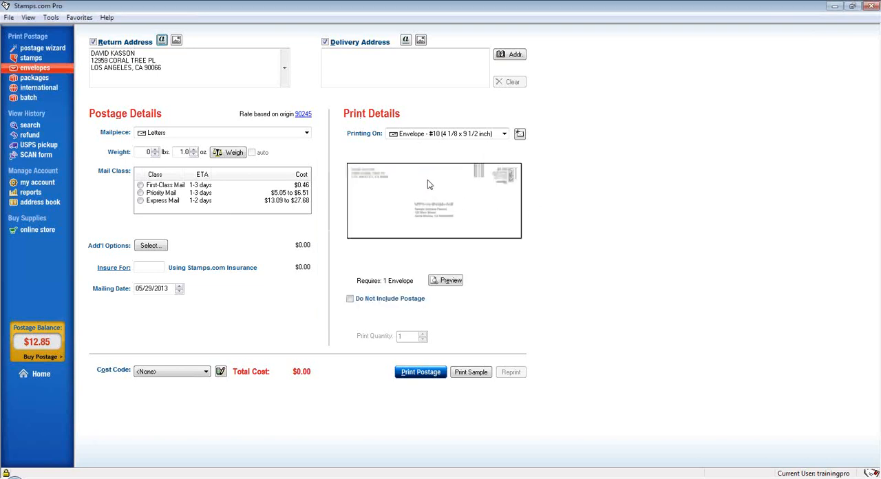
Include the Air Mail 1.bmp graphic from the images folder with the return address.
click(176, 41)
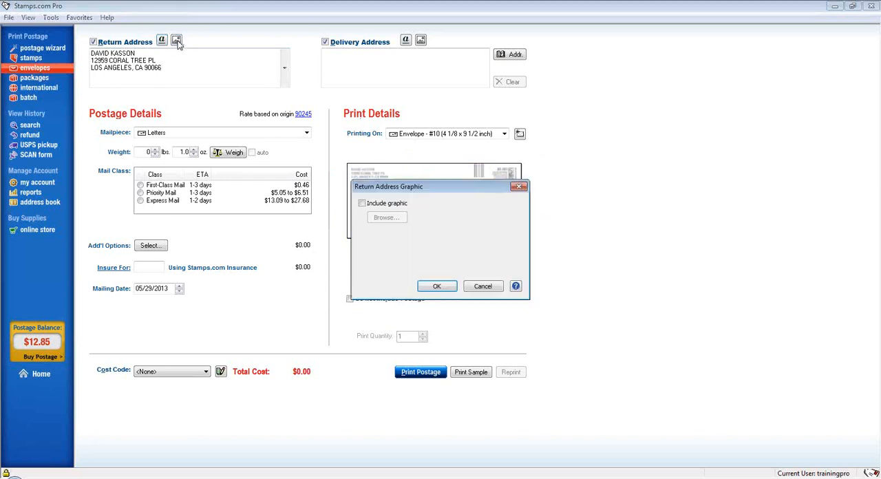
click(404, 205)
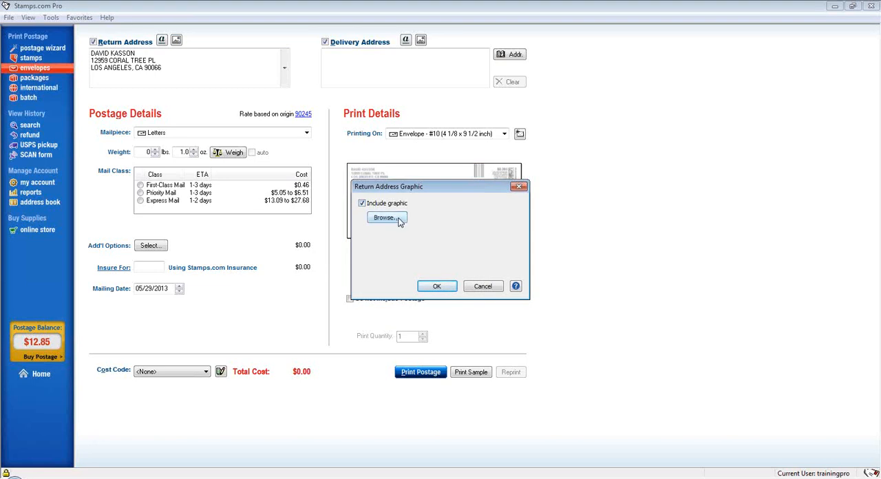
click(399, 219)
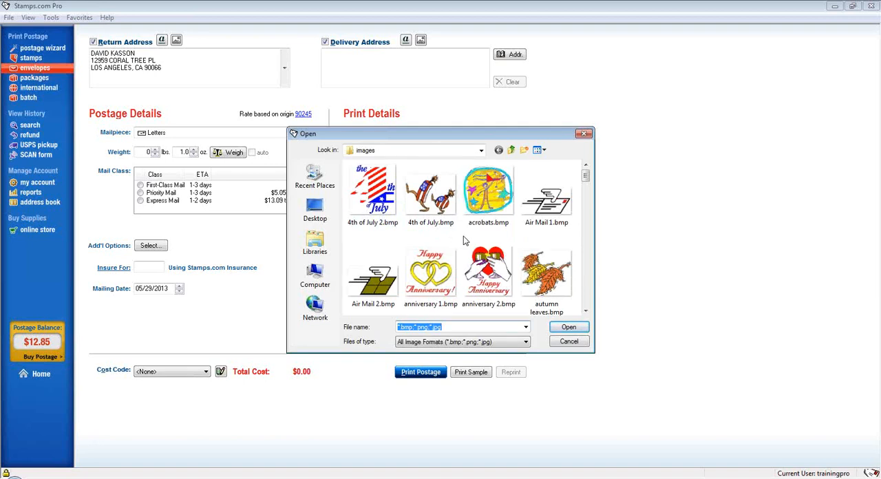
double_click(543, 209)
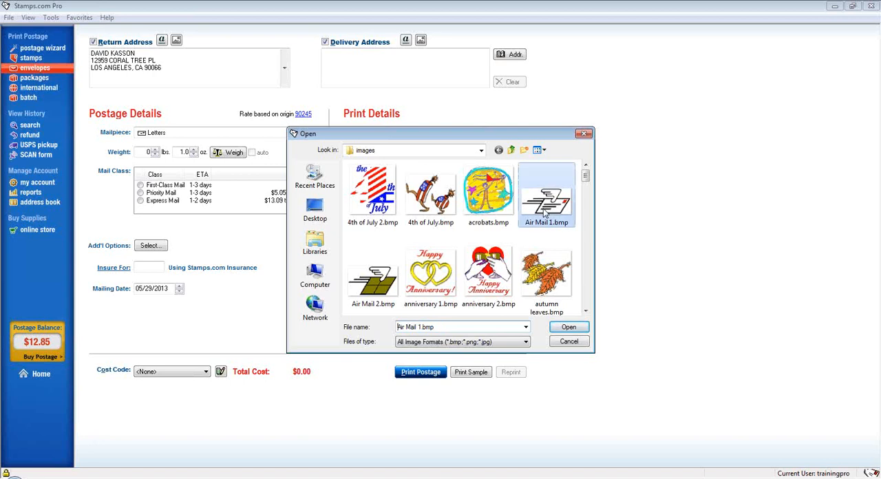
click(436, 285)
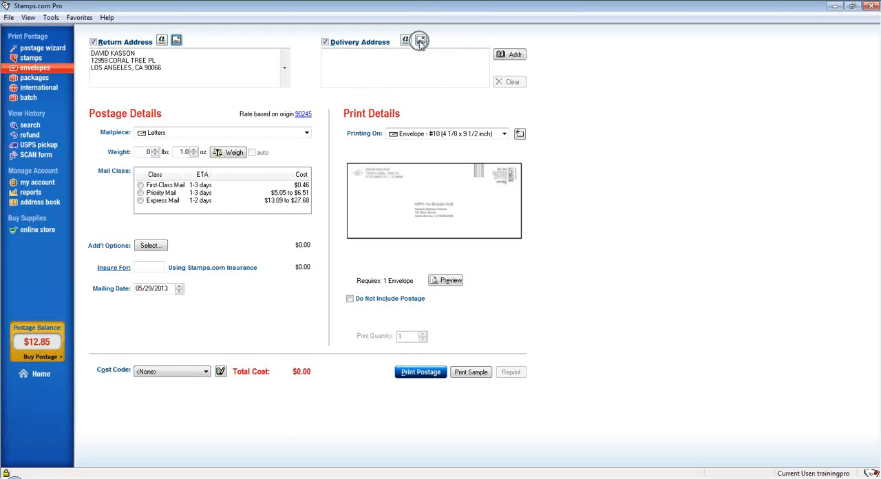
Toggle delivery address printing off and on, and fill the address with the first Test contact from the Address Book.
click(325, 43)
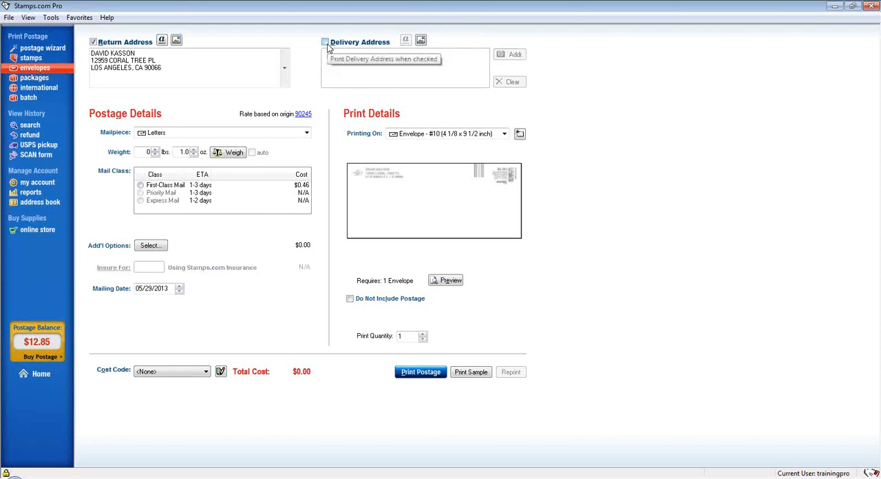
click(326, 43)
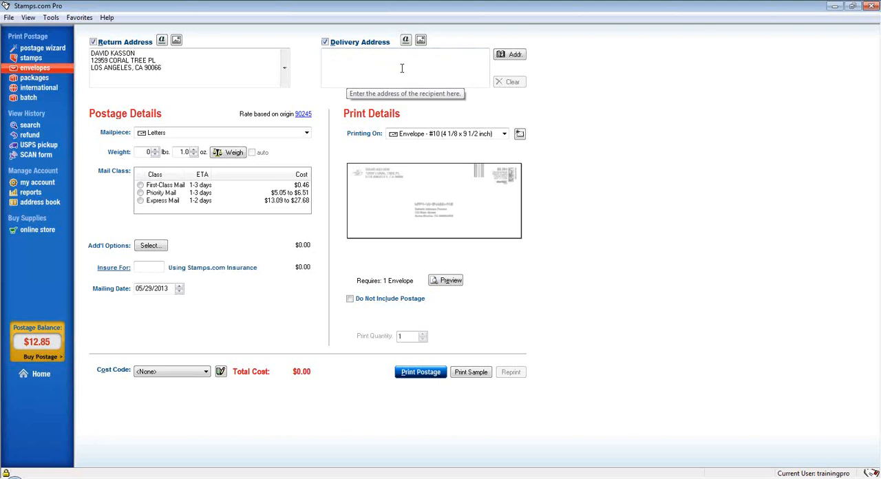
click(508, 56)
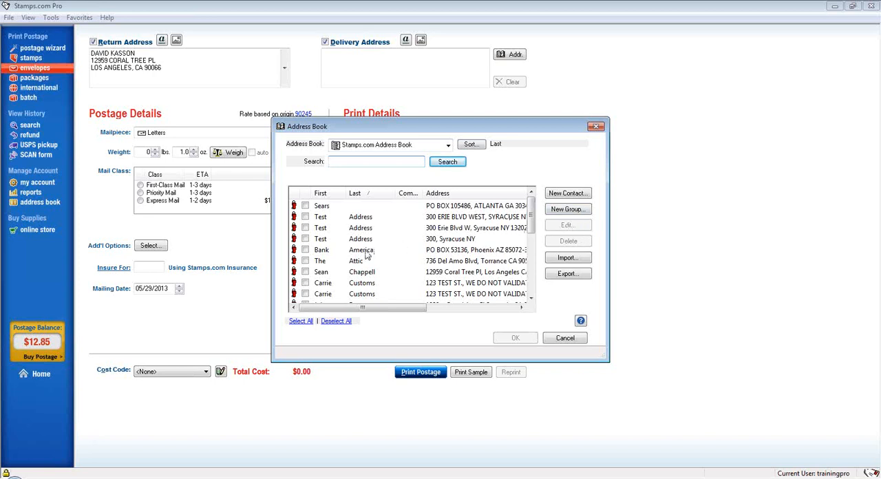
double_click(332, 222)
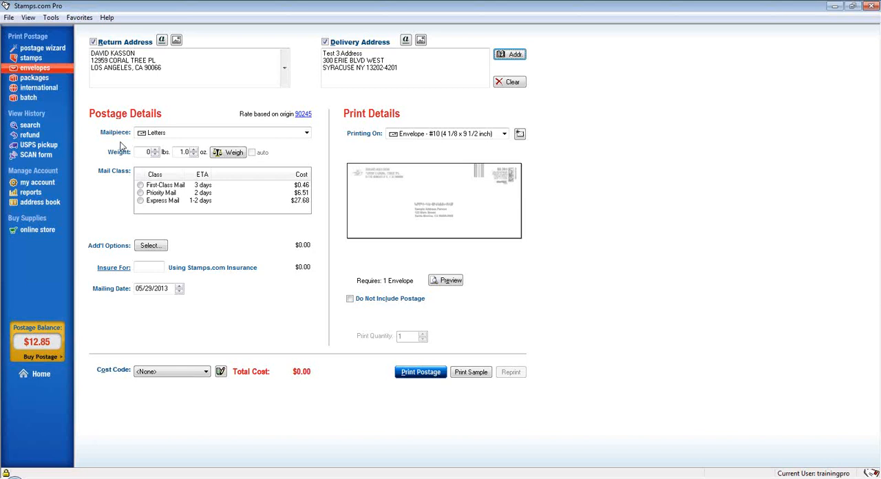
Review the envelope mailpiece types, keep Letters, and choose First-Class Mail as the mail class.
click(196, 132)
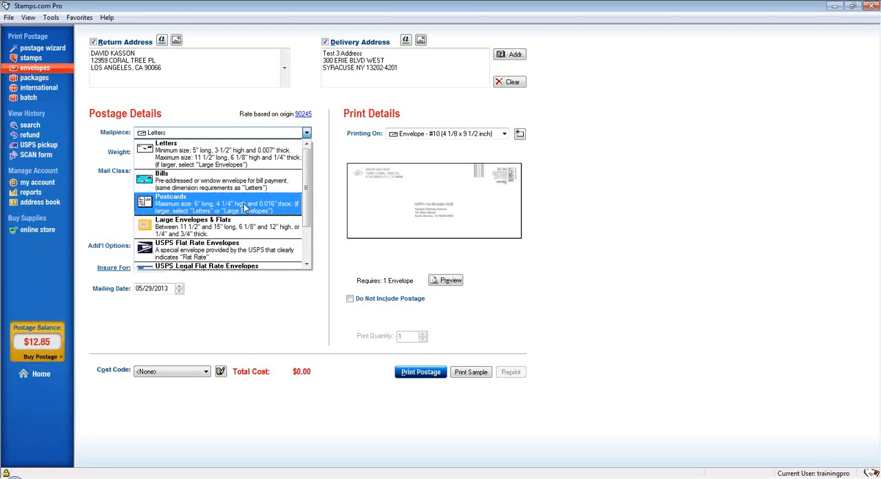
scroll(245, 208, down, 2)
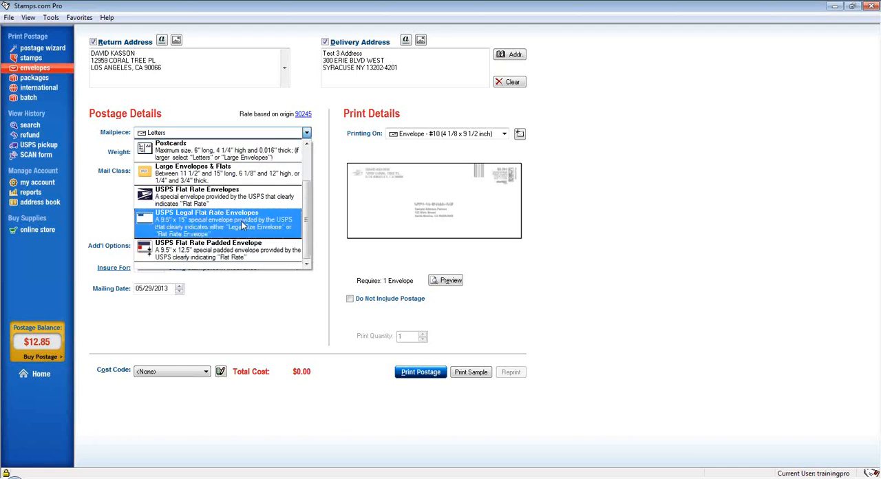
scroll(242, 225, up, 2)
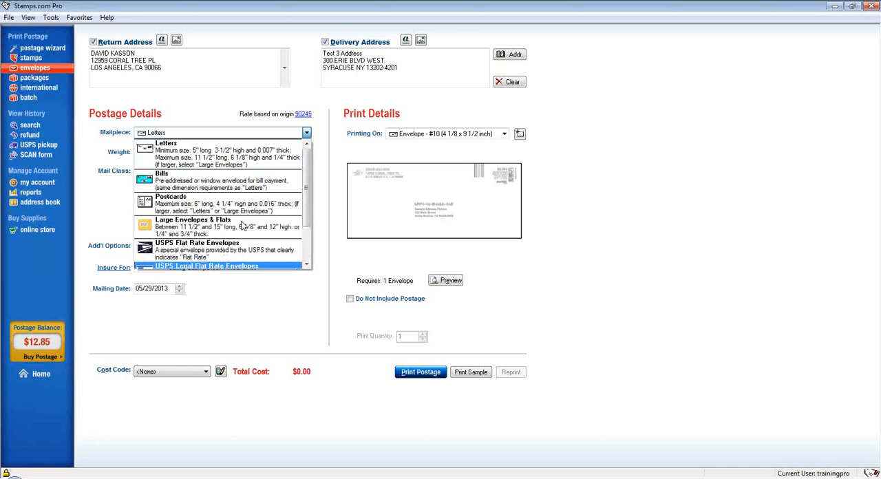
click(245, 163)
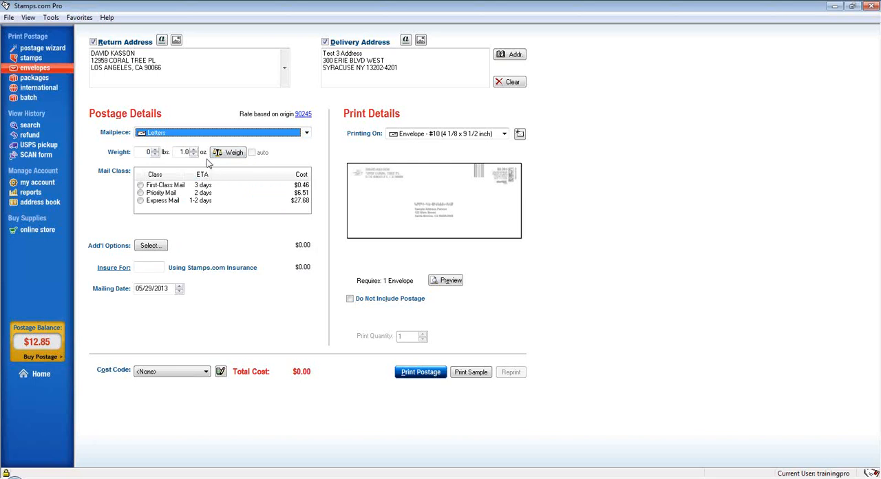
click(172, 190)
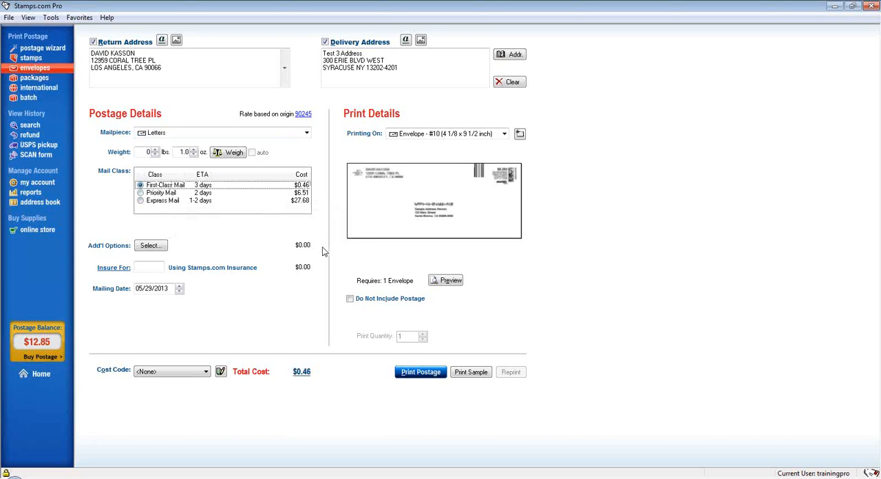
Try the Certified Mail option in the USPS additional options, read its Form 3800 help topic, and discard the selection.
click(151, 247)
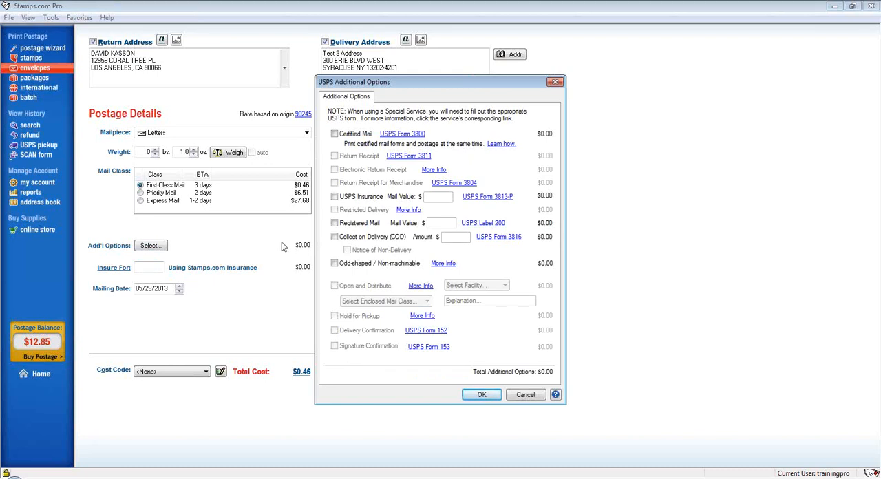
click(334, 135)
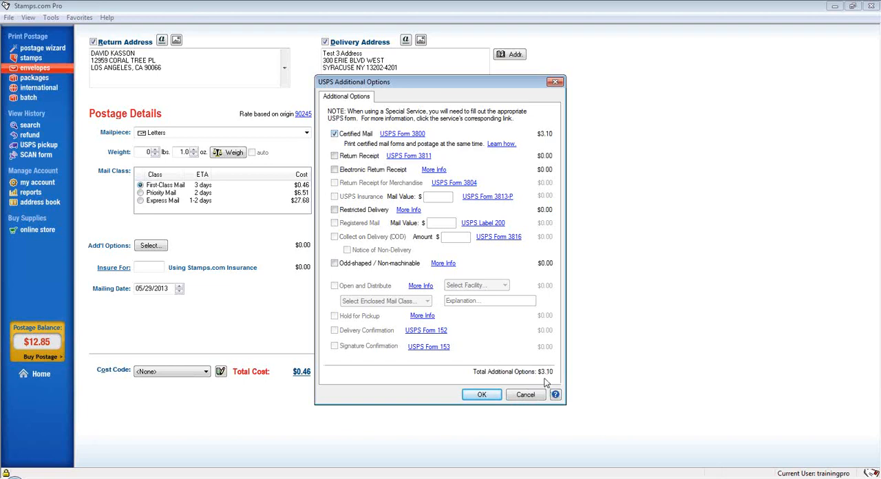
click(422, 135)
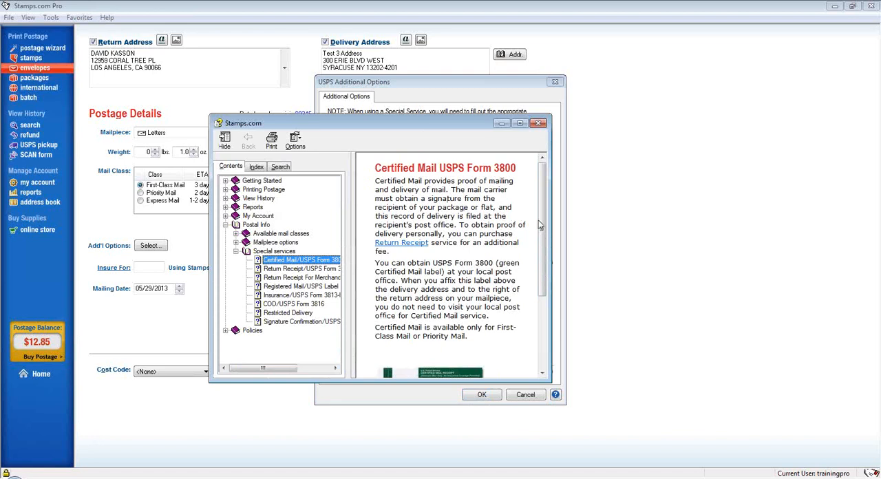
drag(551, 225, 643, 224)
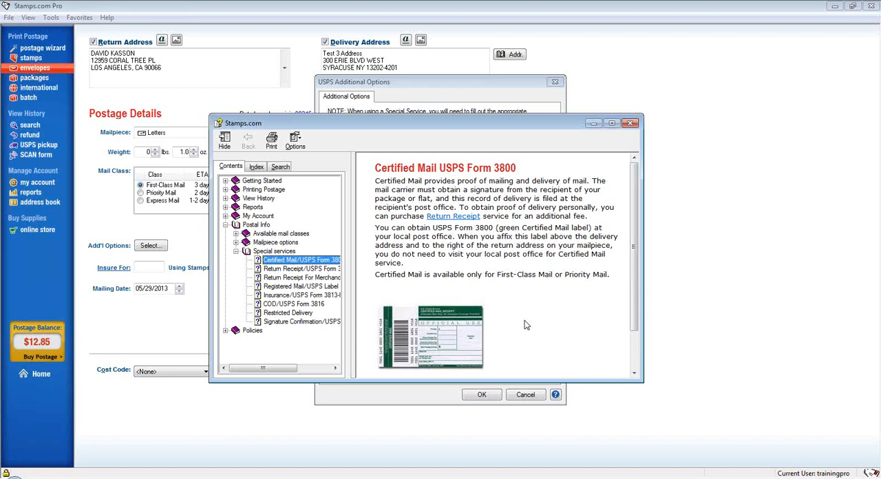
click(631, 124)
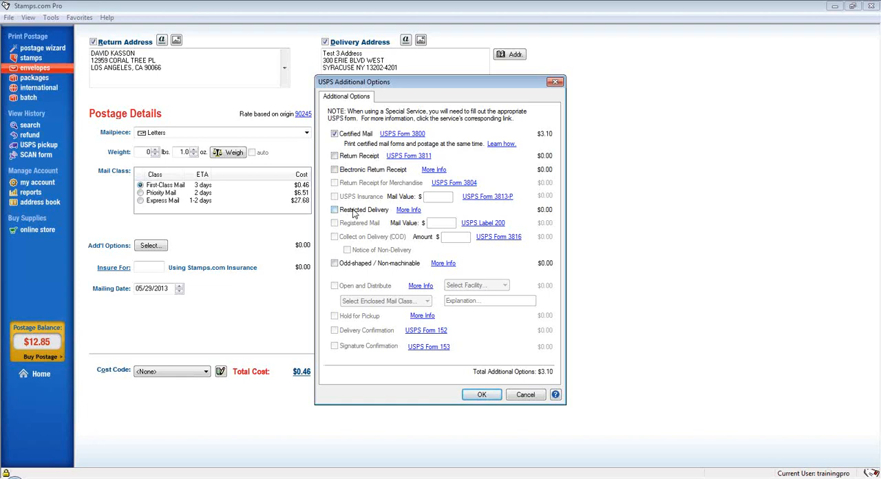
click(524, 395)
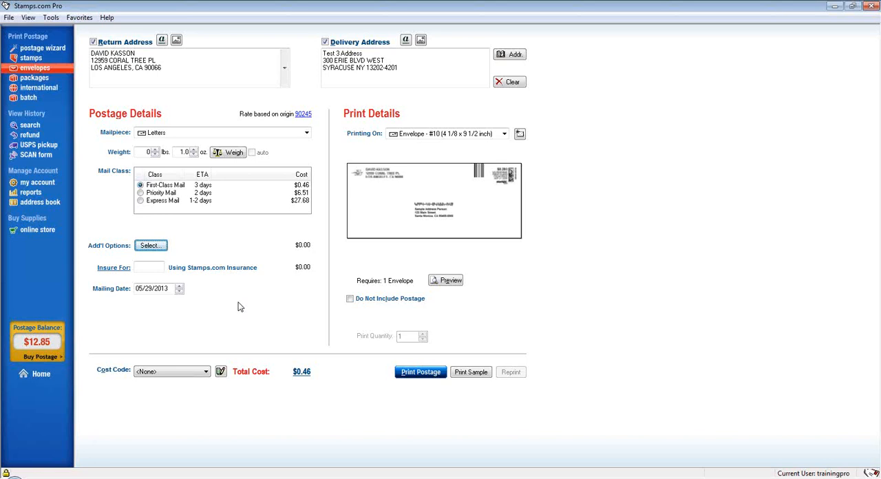
Advance the envelope's mailing date to 06/02/2013 and return it to 05/29/2013.
click(179, 286)
click(179, 286)
click(179, 287)
click(179, 287)
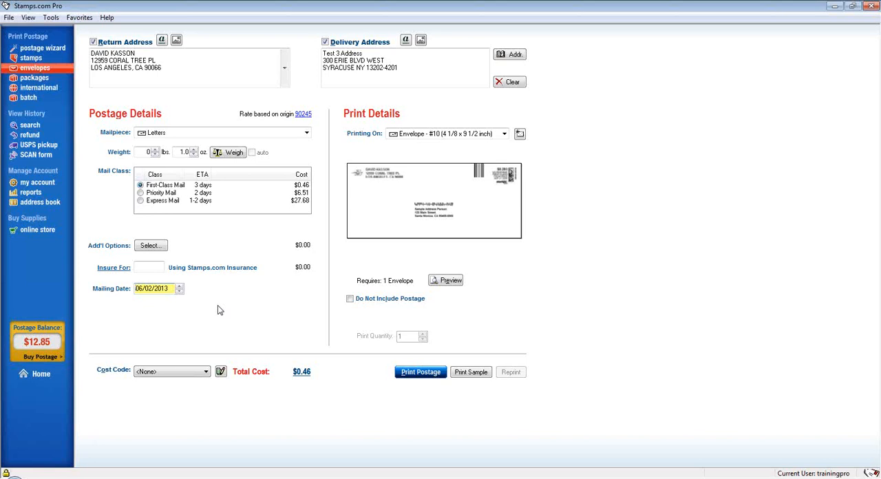
click(179, 291)
Review the print media, keep Envelope - #10, and switch Do Not Include Postage on and back off.
click(465, 135)
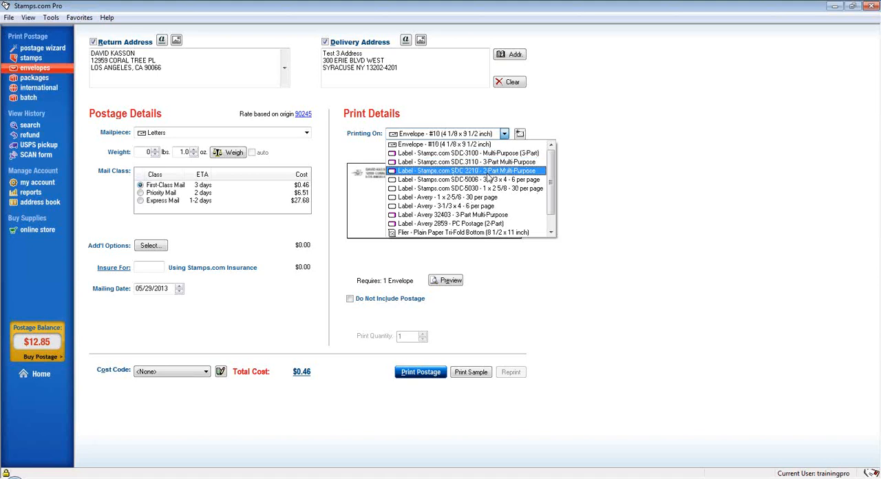
click(488, 145)
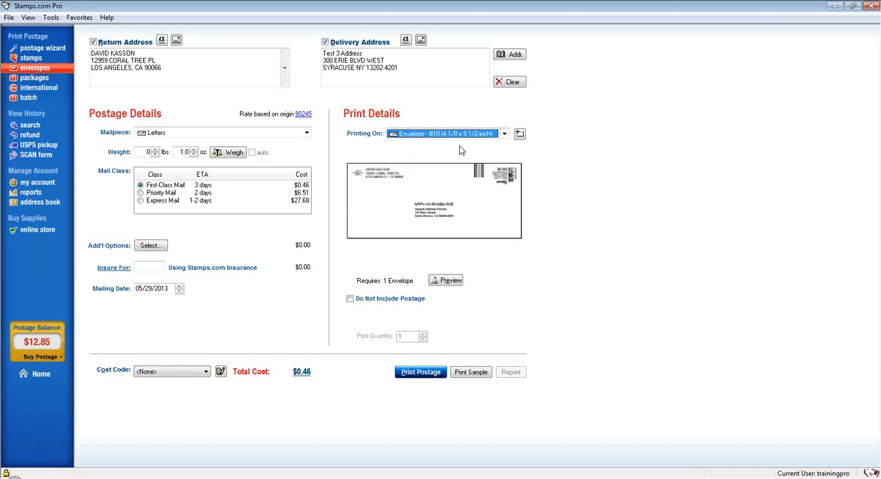
click(378, 305)
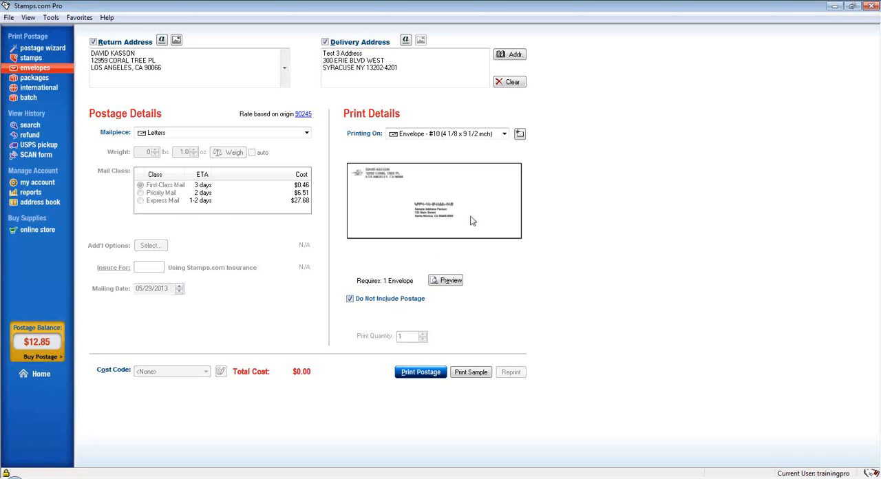
click(383, 303)
click(383, 301)
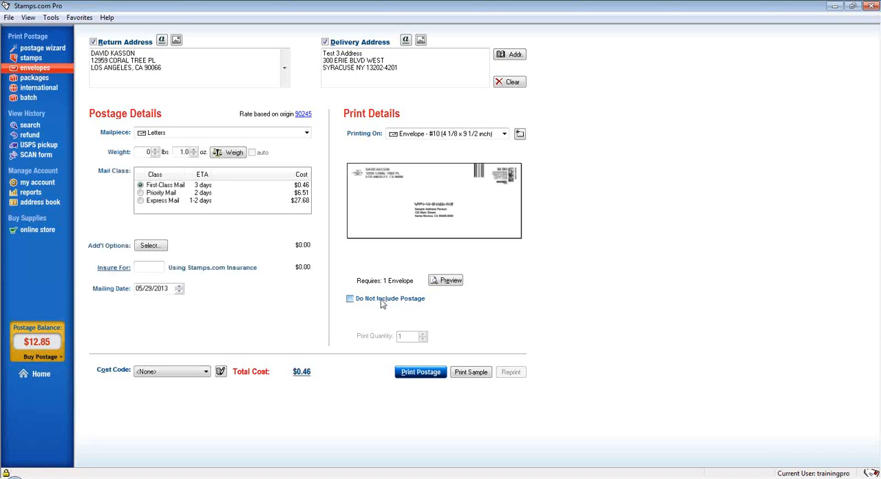
click(383, 302)
View the printer settings for a sample envelope and cancel without printing.
click(482, 373)
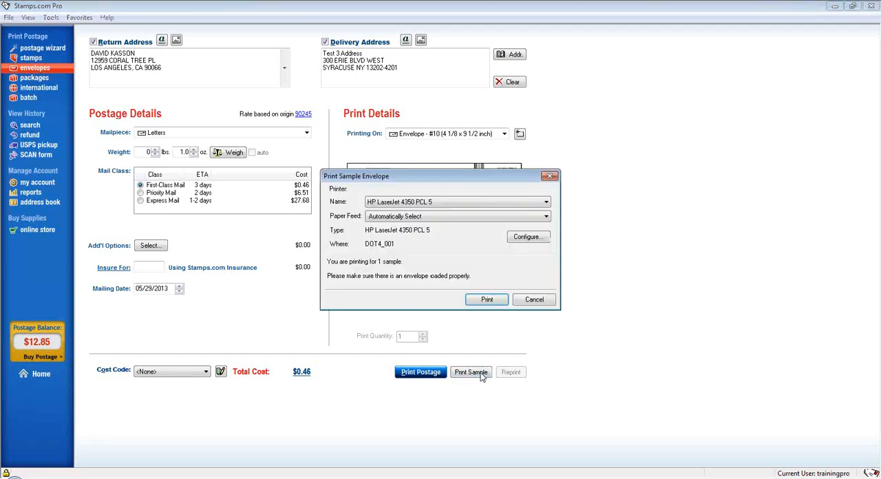
click(541, 245)
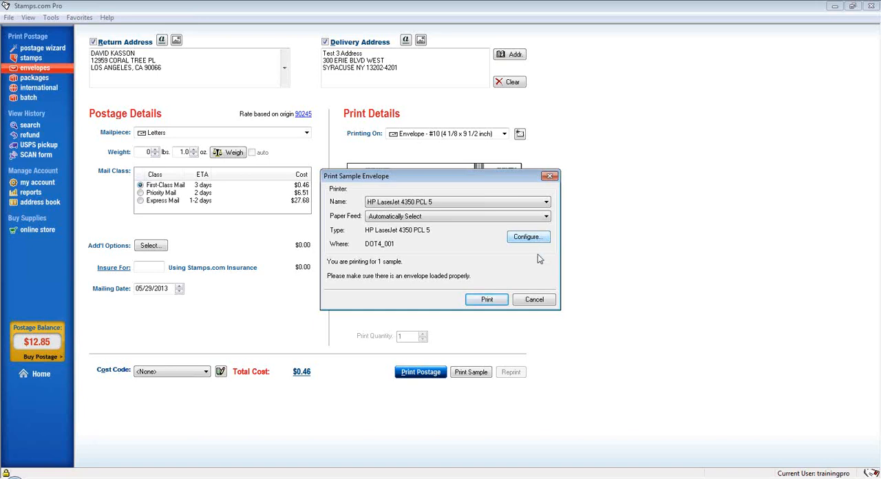
click(526, 299)
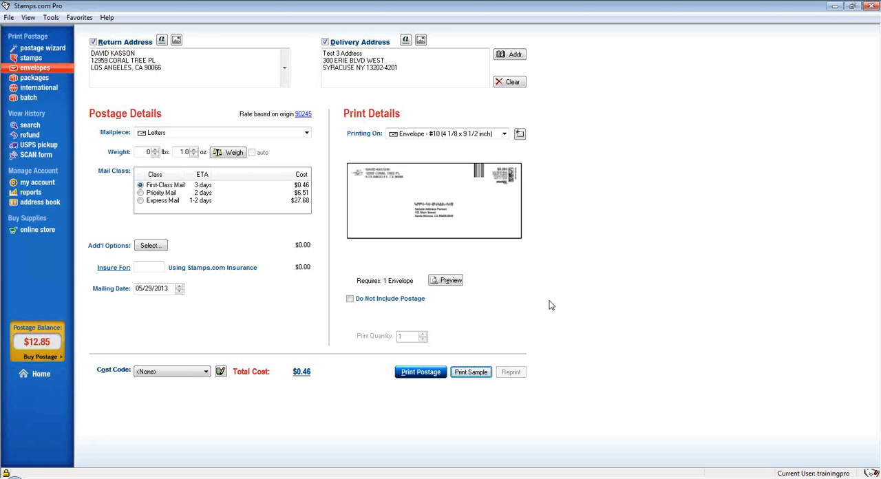
Switch to package postage and fill the delivery address with the Test 3 contact from the Address Book.
click(43, 79)
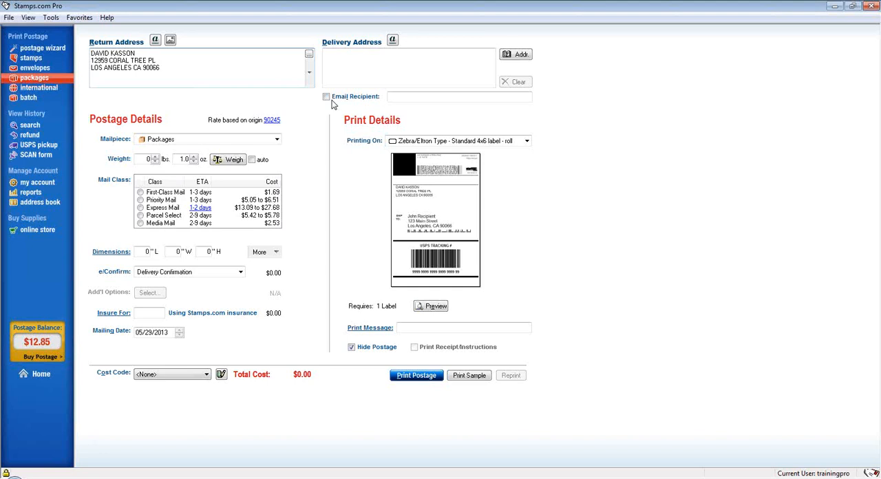
click(515, 54)
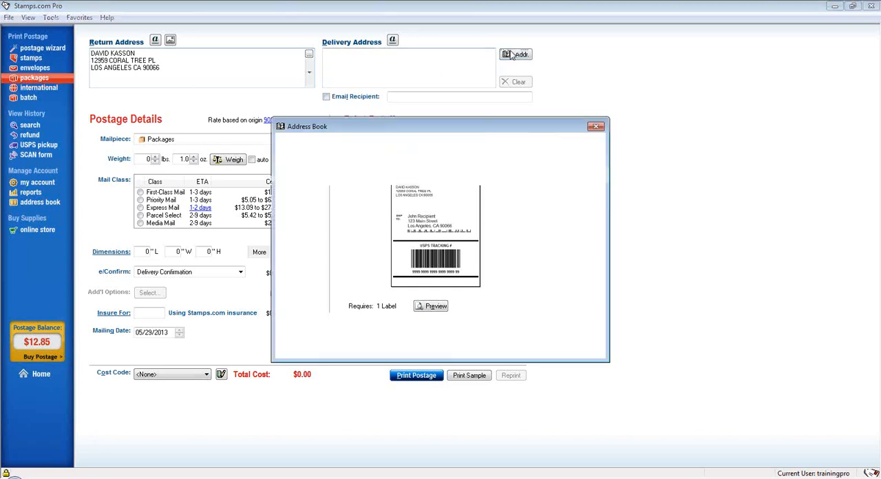
double_click(366, 219)
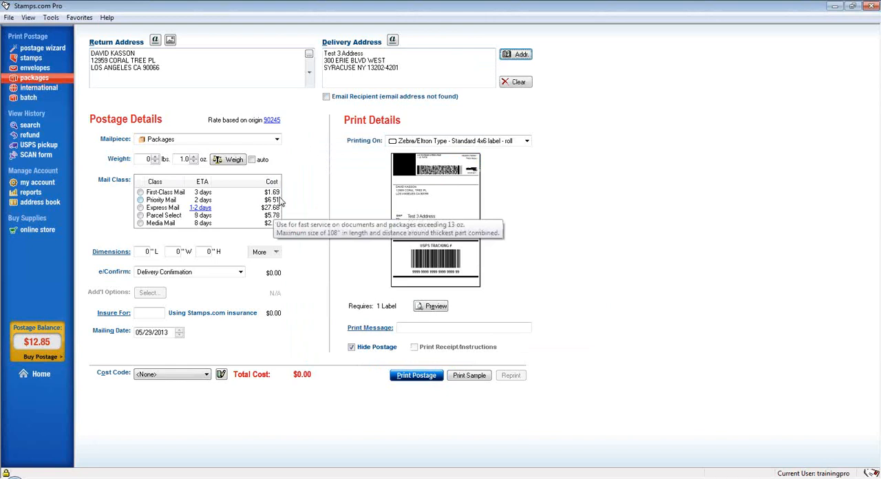
Review the package mailpiece types, including flat rate envelopes and boxes, and keep Packages.
click(278, 140)
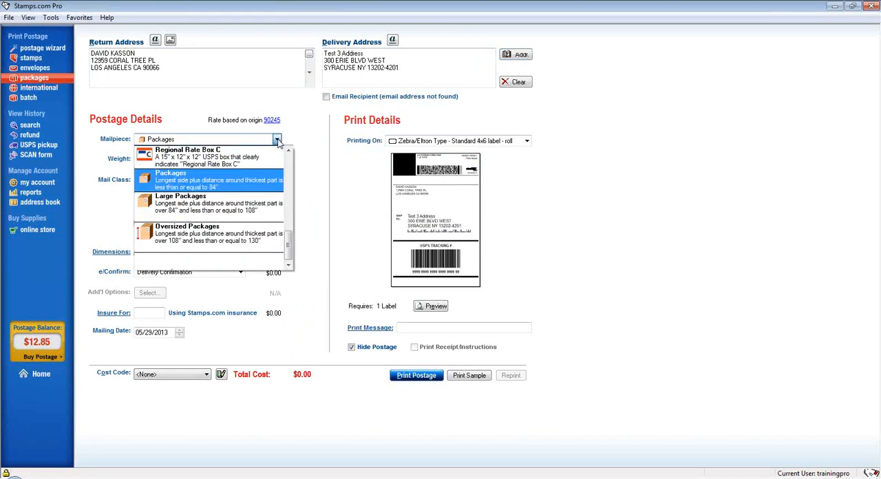
scroll(253, 180, up, 6)
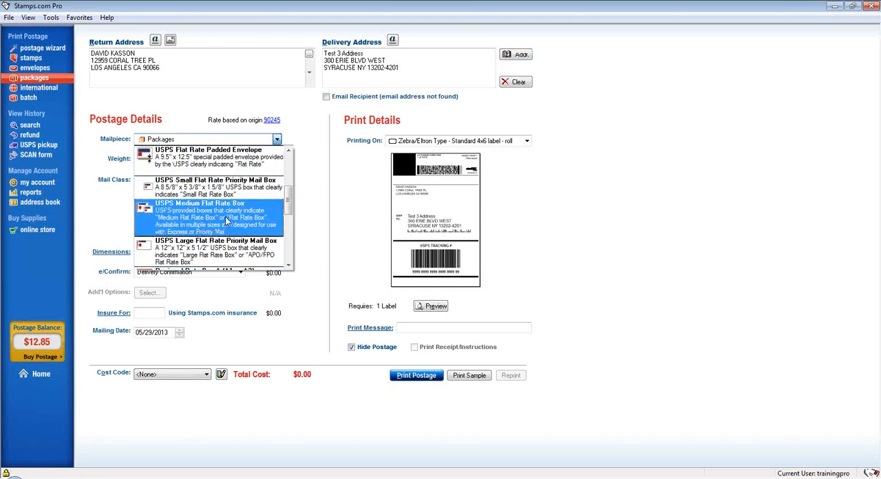
scroll(225, 216, up, 3)
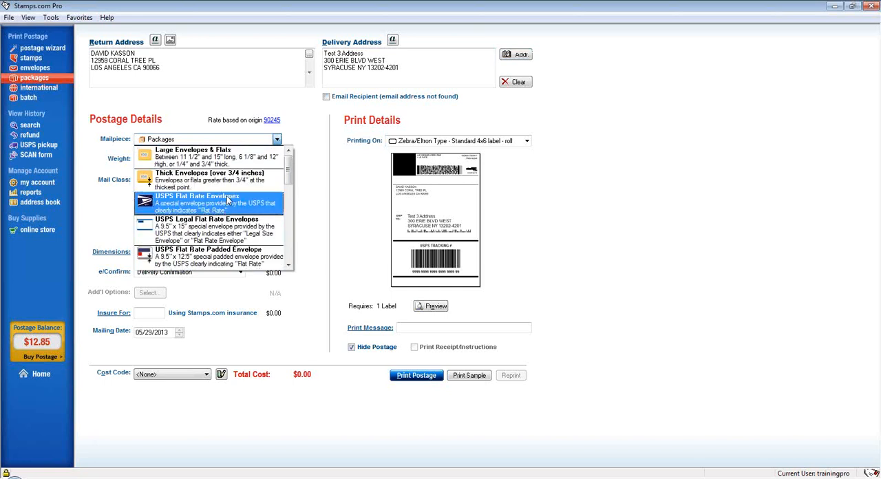
scroll(227, 196, down, 5)
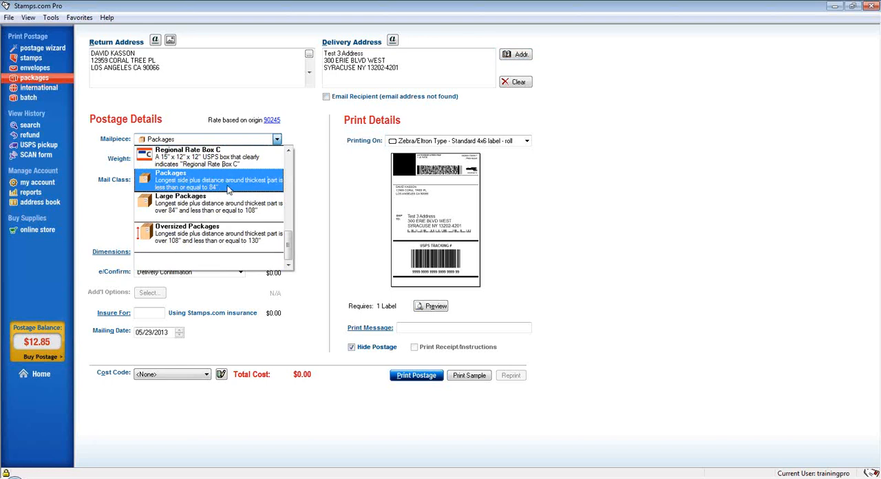
click(230, 186)
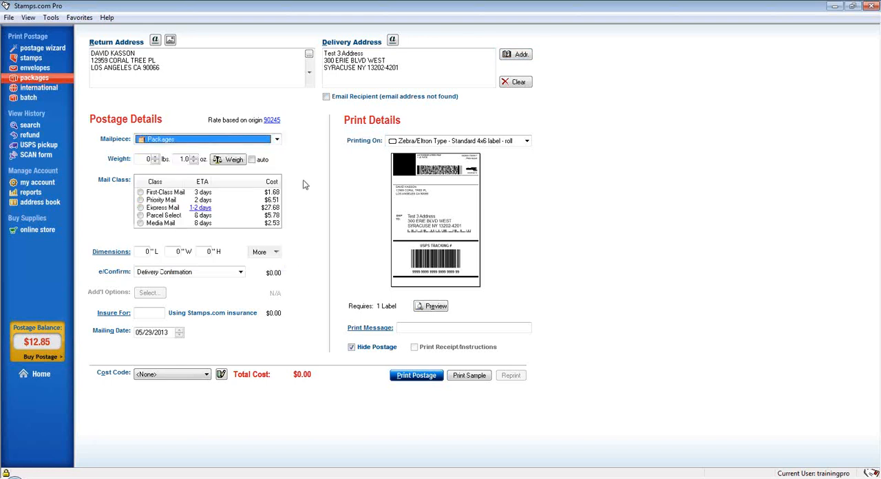
Set the package weight to 2 lbs. 0.0 oz. and choose Priority Mail as the mail class.
click(156, 156)
click(156, 157)
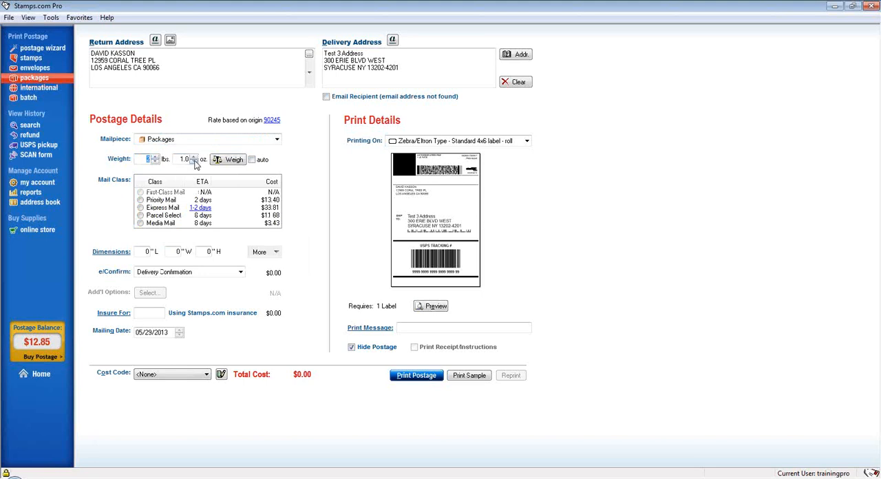
click(195, 162)
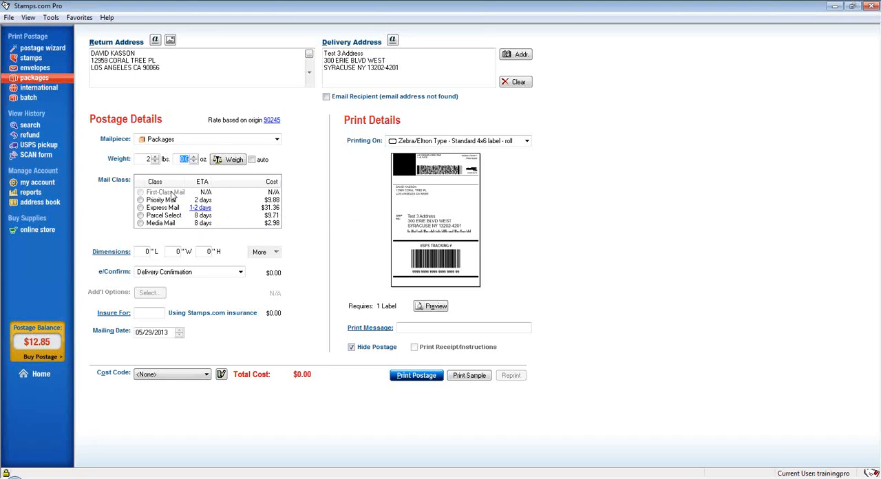
click(170, 201)
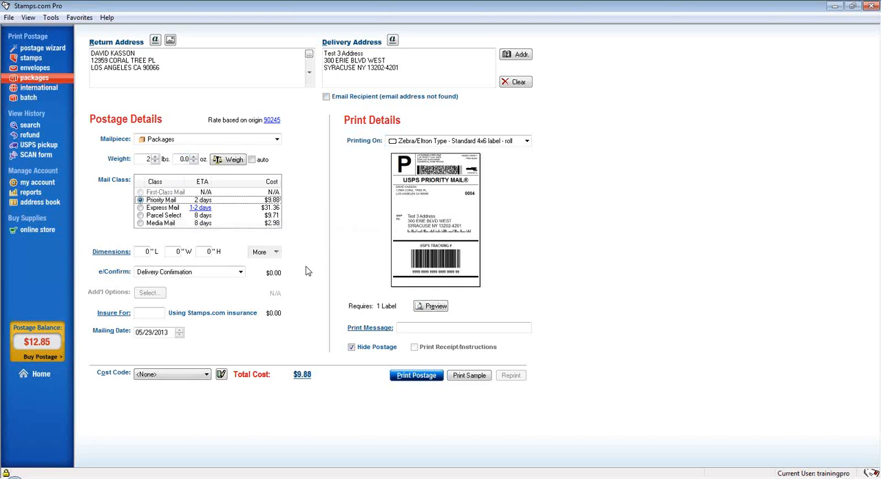
Keep Delivery Confirmation for e/Confirm and set the package dimensions to 4" L, 5" W and 8" H.
click(202, 275)
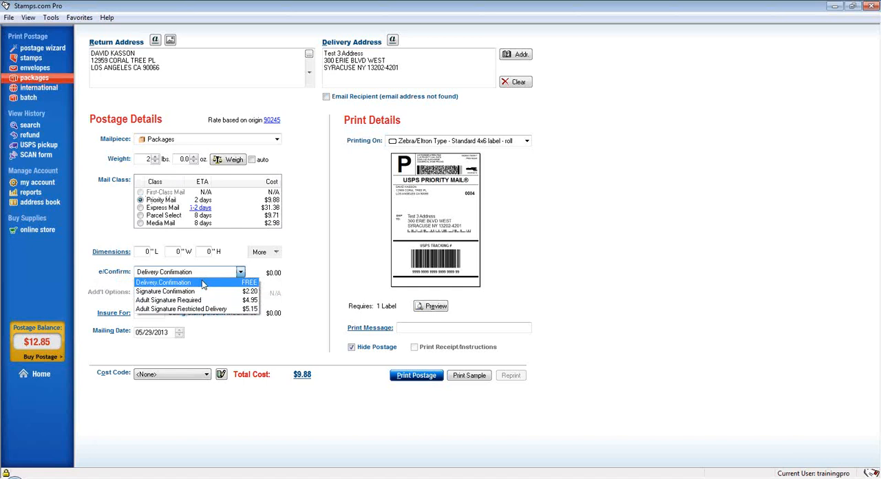
click(201, 283)
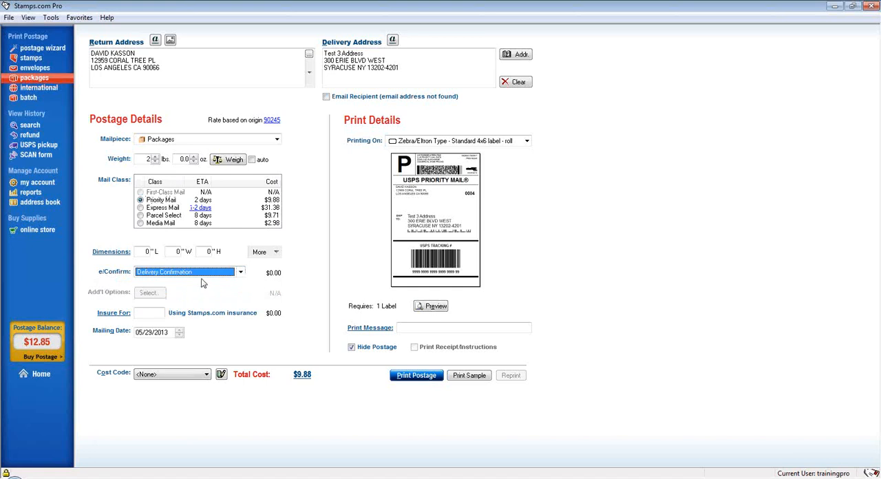
click(147, 252)
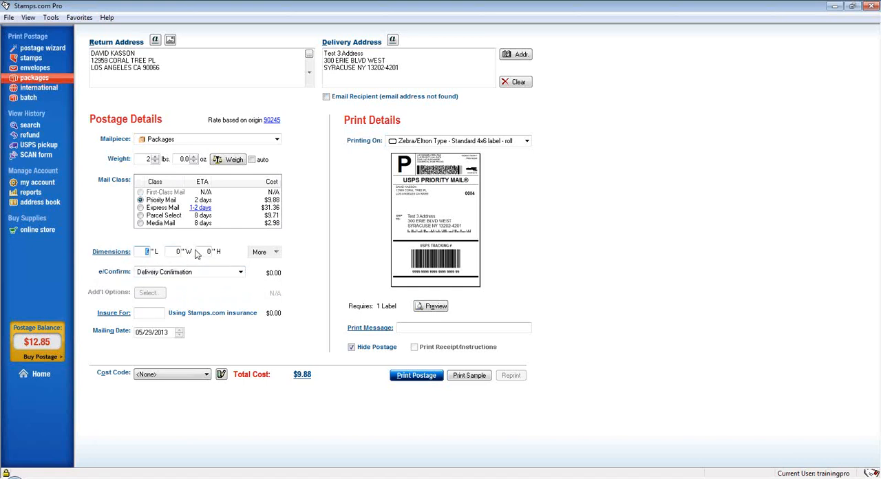
text(4)
key(Tab)
text(5)
key(Tab)
text(6)
Set the package label to print on Plain Paper (letter) - Standard 4x6 label - 1 per page.
click(510, 141)
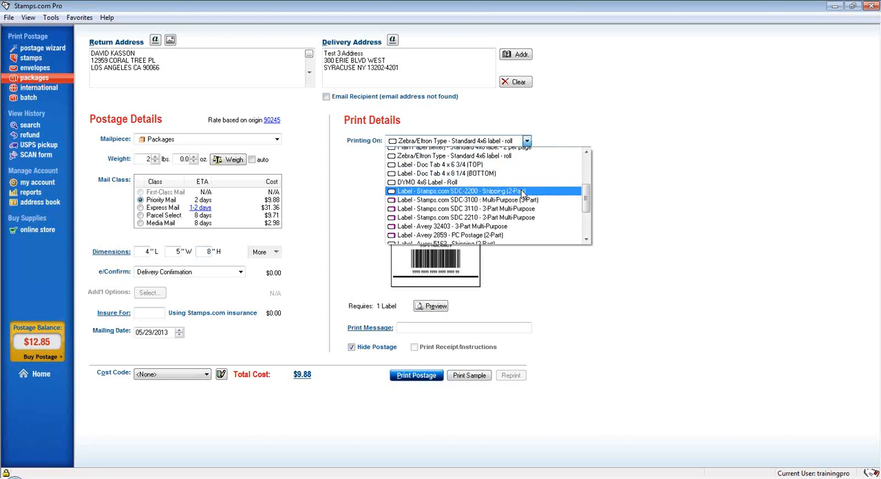
scroll(515, 191, down, 2)
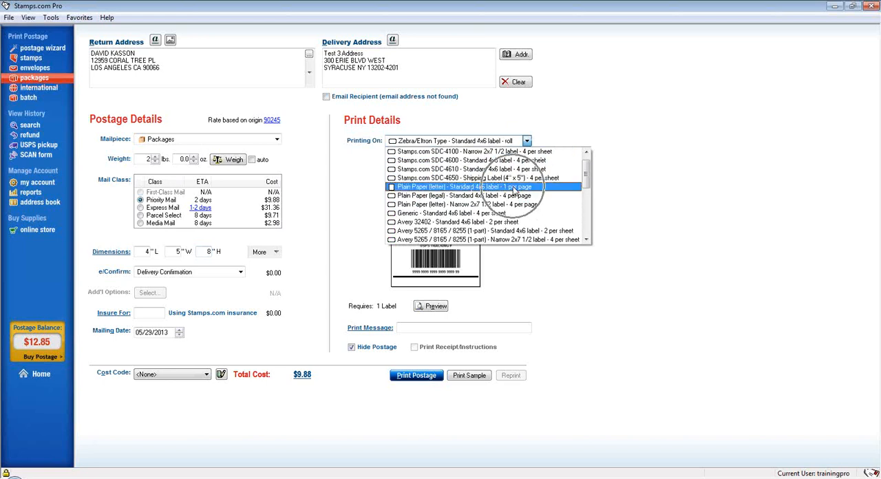
click(515, 191)
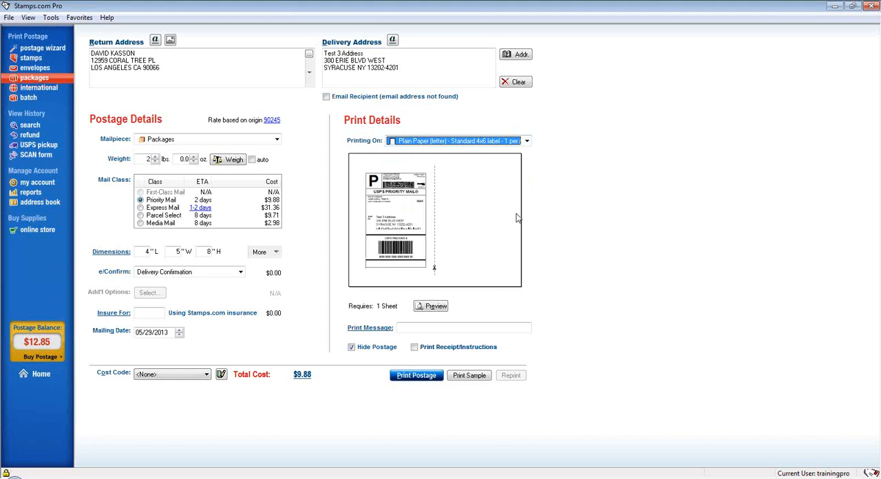
click(512, 141)
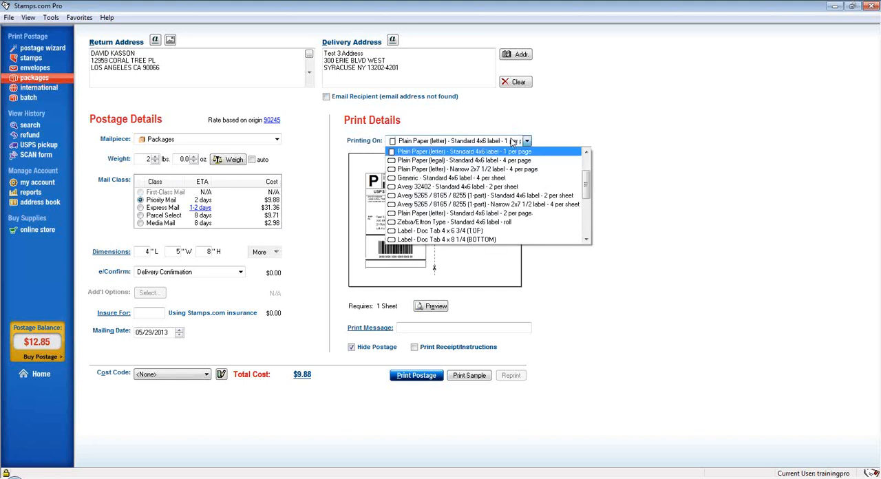
click(513, 141)
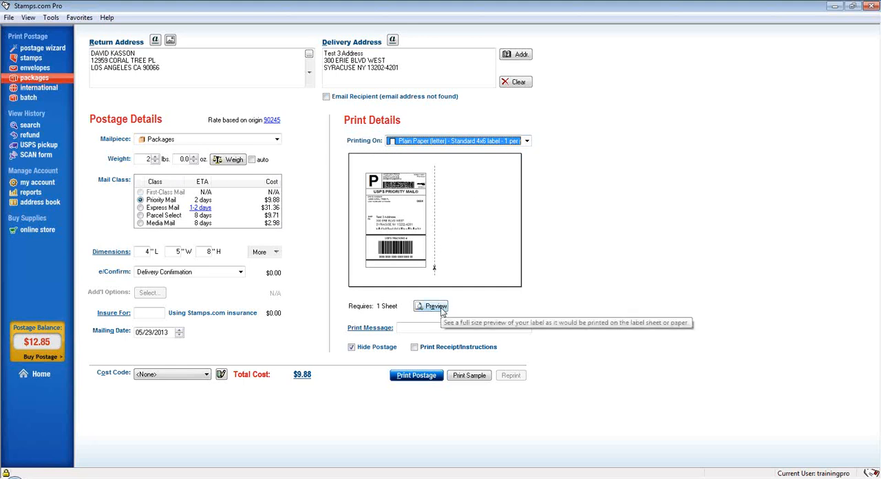
Add the print message "Thank you for your purchase" to the label and include the receipt and instructions.
click(430, 330)
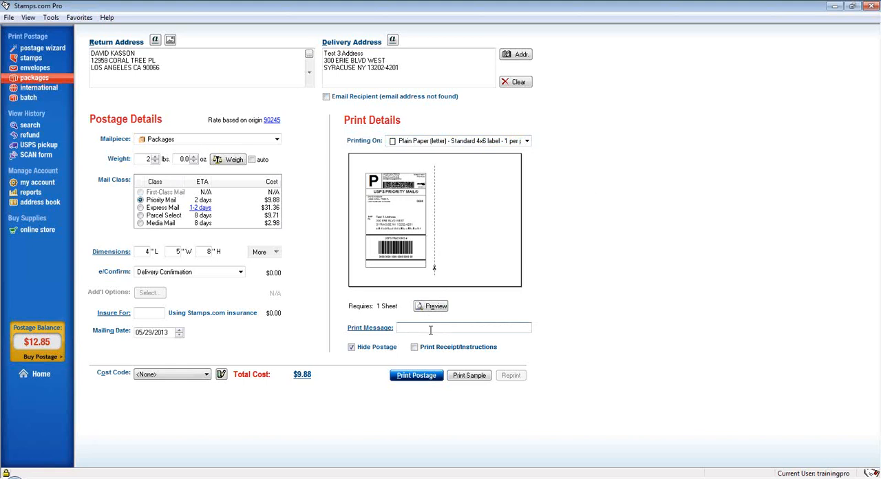
text(Thank you for your purchase)
click(413, 348)
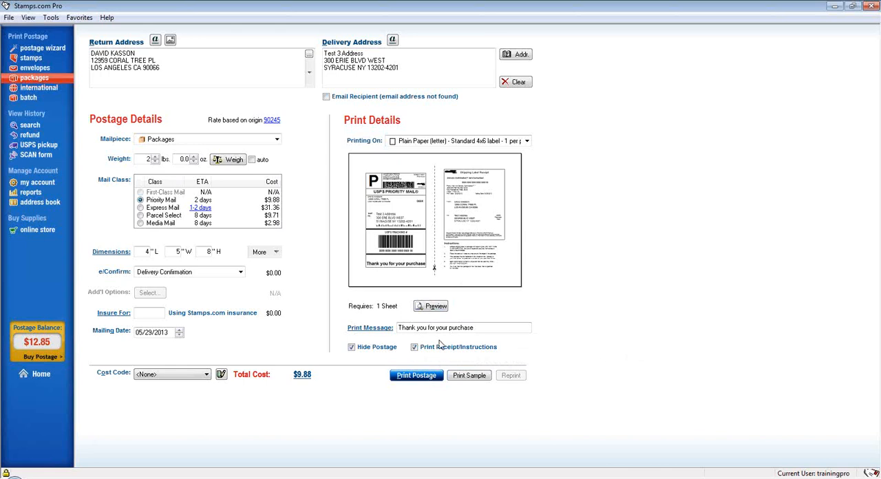
Start an international mailpiece and fill its delivery address with the first International Recipient contact from the Stamps.com Address Book.
click(63, 95)
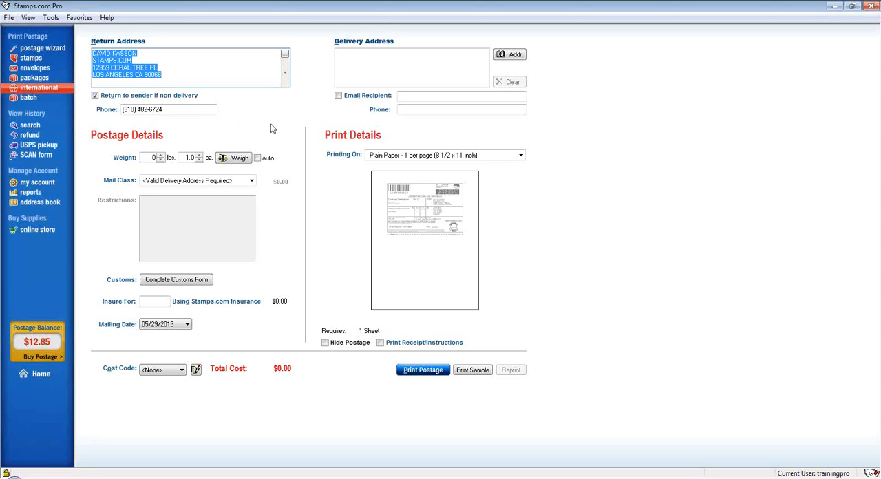
click(509, 55)
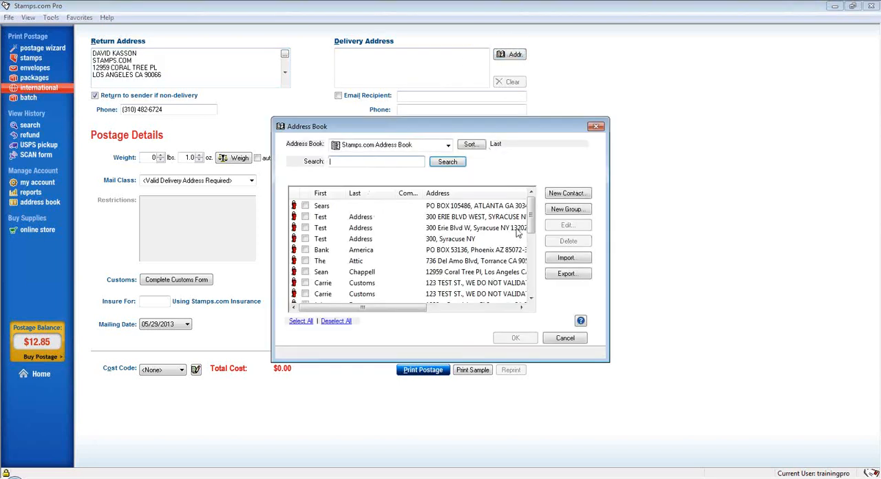
drag(532, 224, 534, 275)
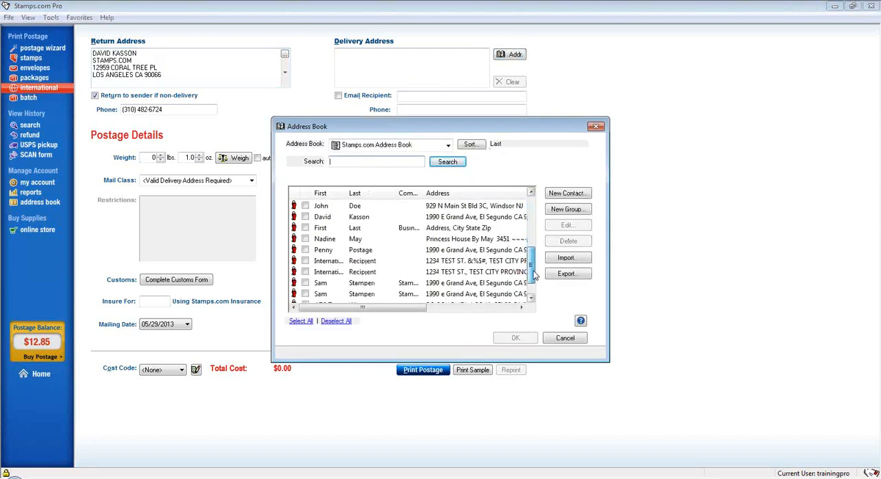
click(406, 262)
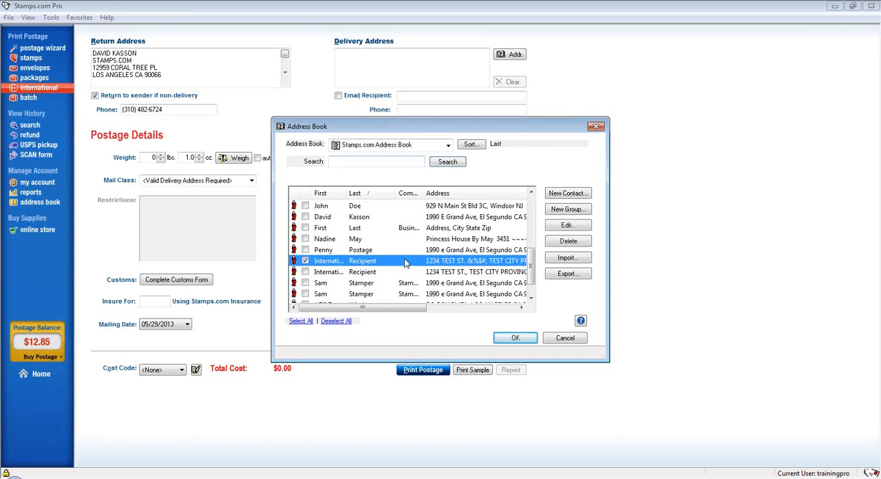
double_click(406, 262)
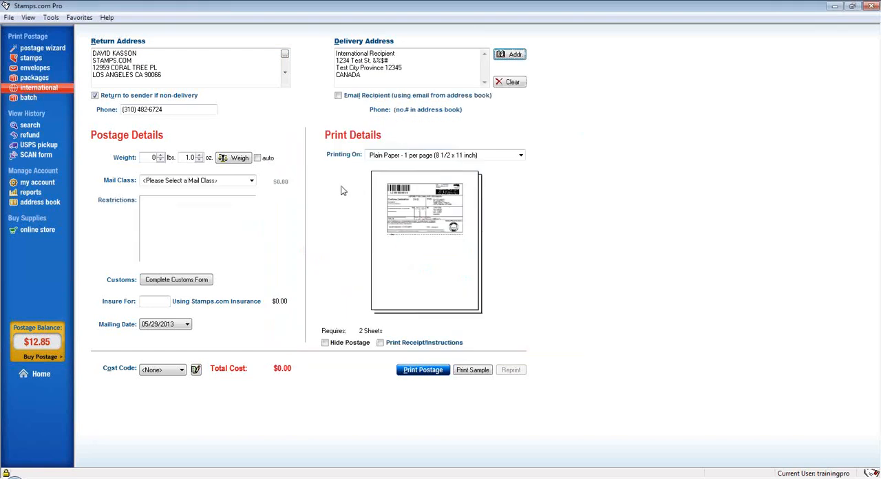
Set the international package weight to 2 lbs. 0.0 oz. and choose First-Class Package International Service as the mail class.
click(160, 156)
click(159, 156)
click(198, 157)
click(252, 181)
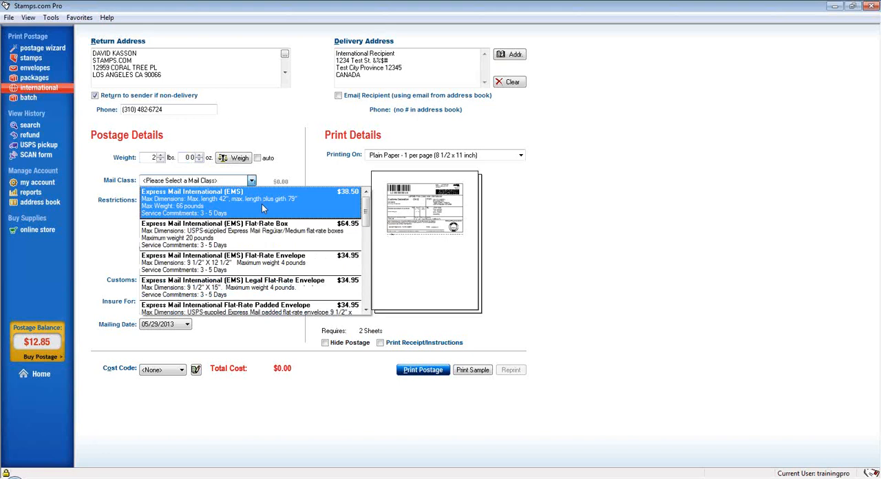
scroll(336, 256, down, 1)
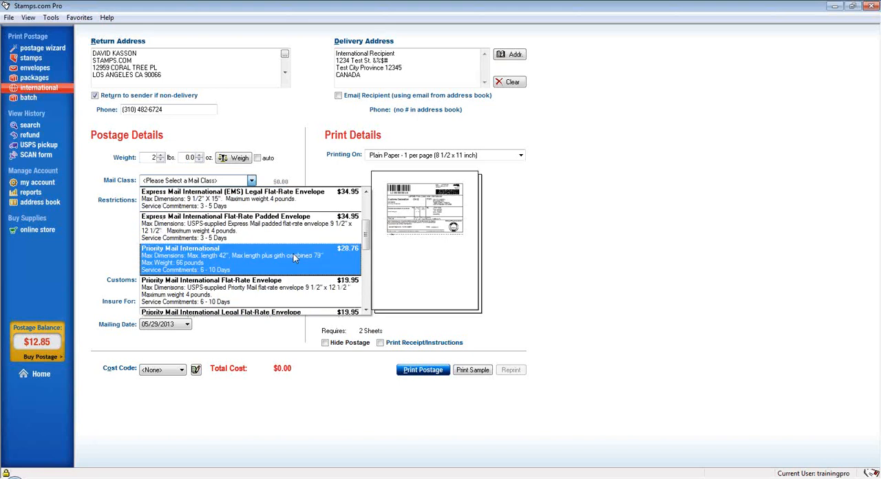
scroll(293, 253, down, 1)
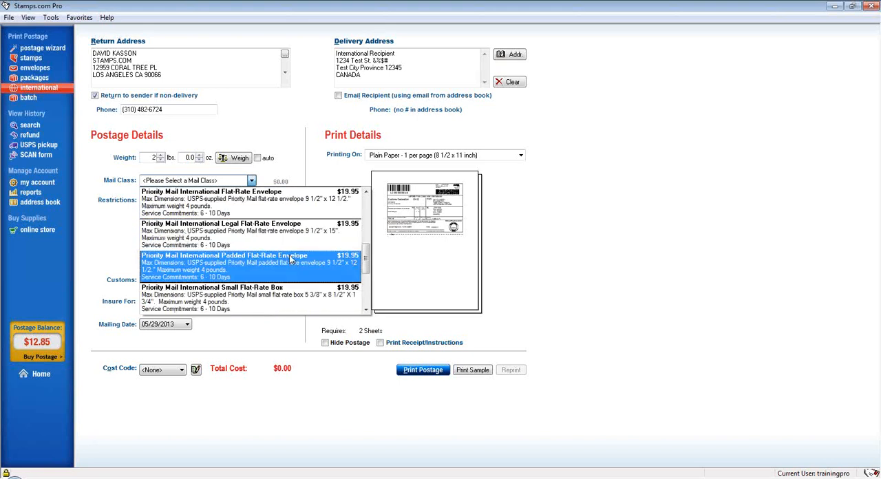
scroll(290, 259, down, 1)
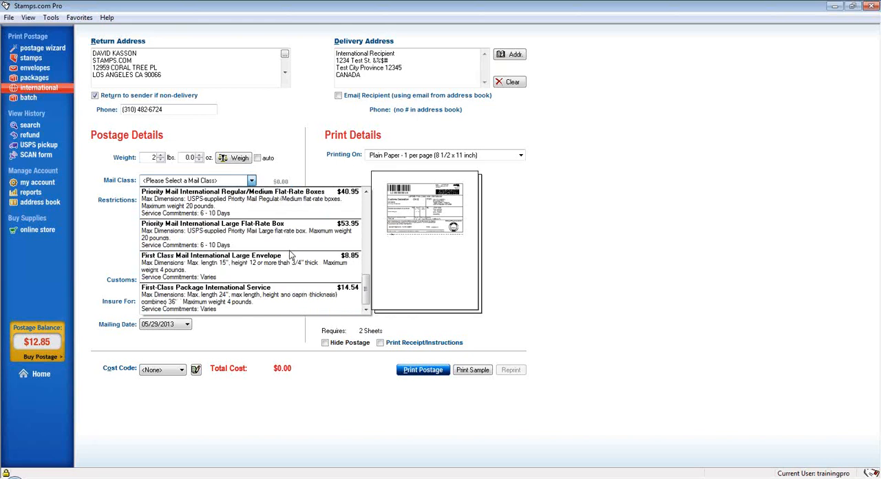
click(291, 296)
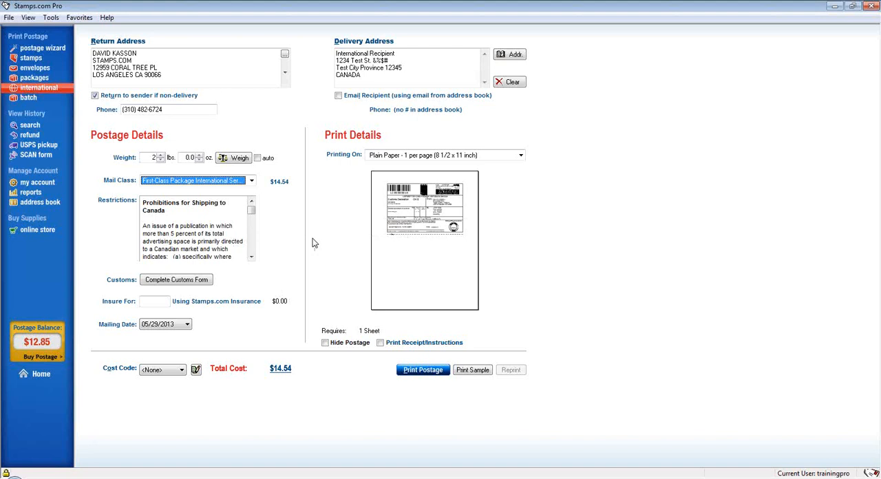
Begin the customs form with the importer's phone number, Gift as the type of contents and "Book" as more info.
click(166, 287)
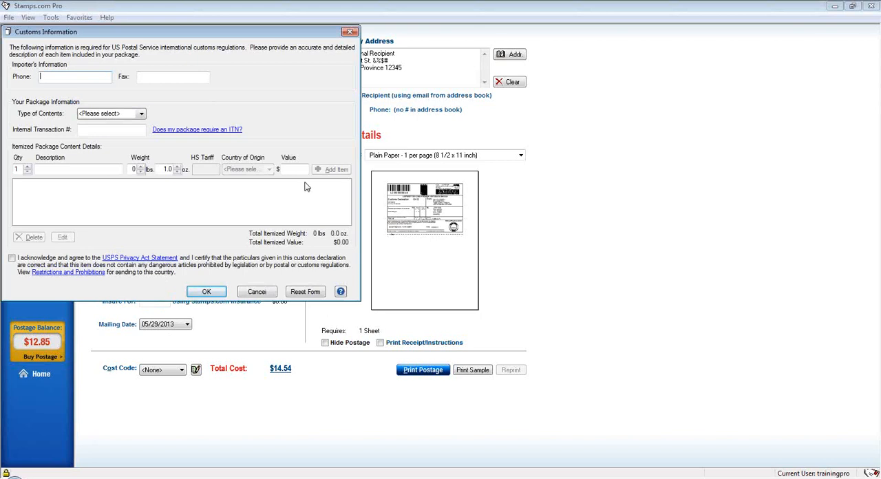
text(7275551031)
click(125, 115)
click(127, 139)
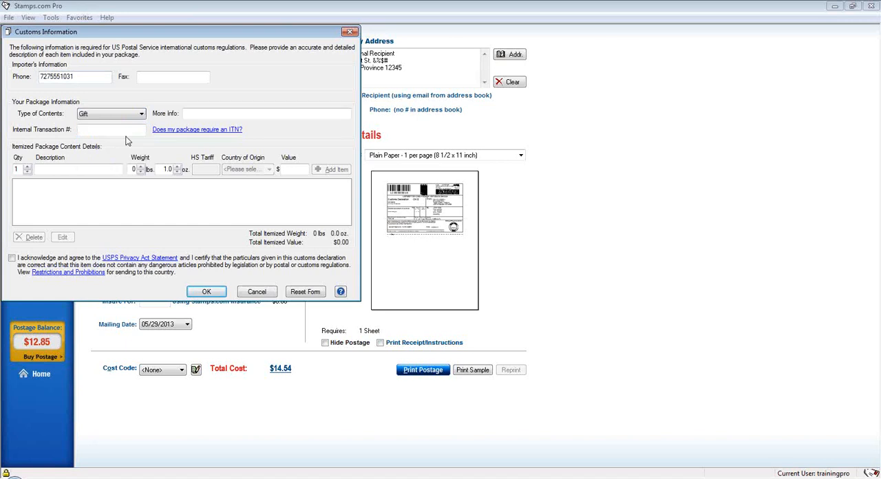
click(203, 114)
text(Book)
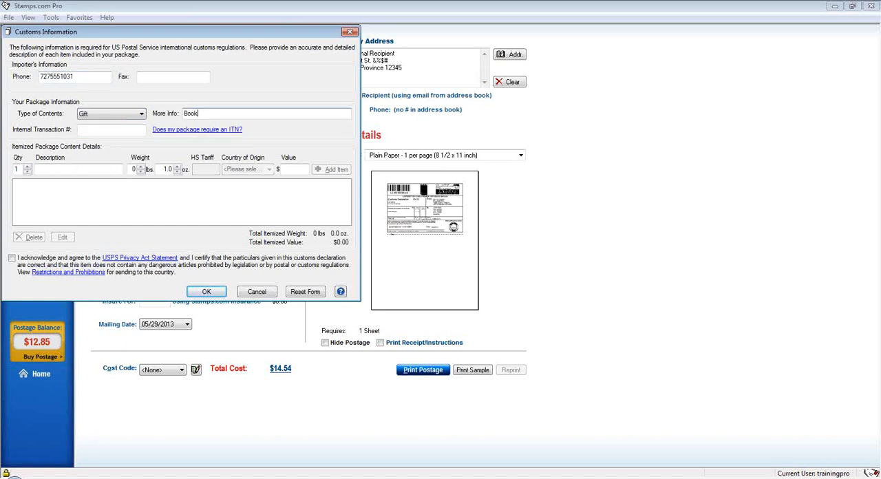
text(,)
Add a customs item described as "Gift-wrapped book" with a weight of 1 lbs. 0.0 oz. and a value of $20.00.
click(73, 171)
text(Gift-wra)
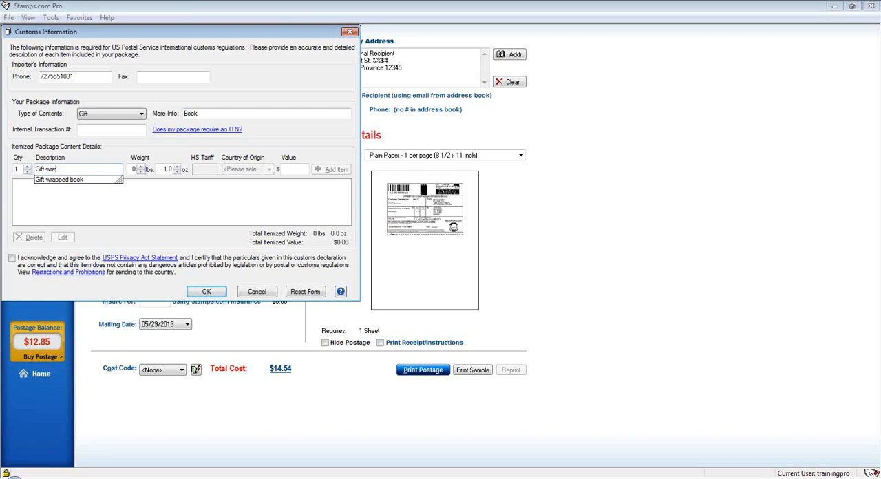
text(pped book)
click(141, 166)
click(177, 173)
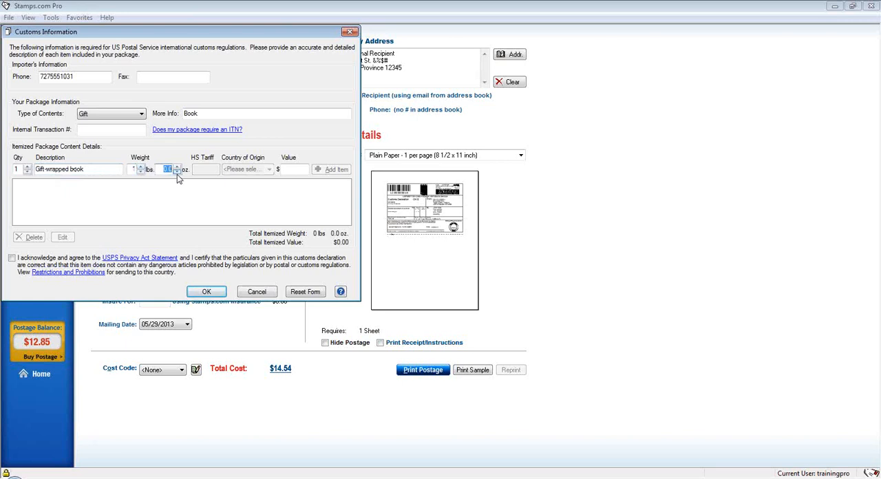
click(291, 167)
text(20.00)
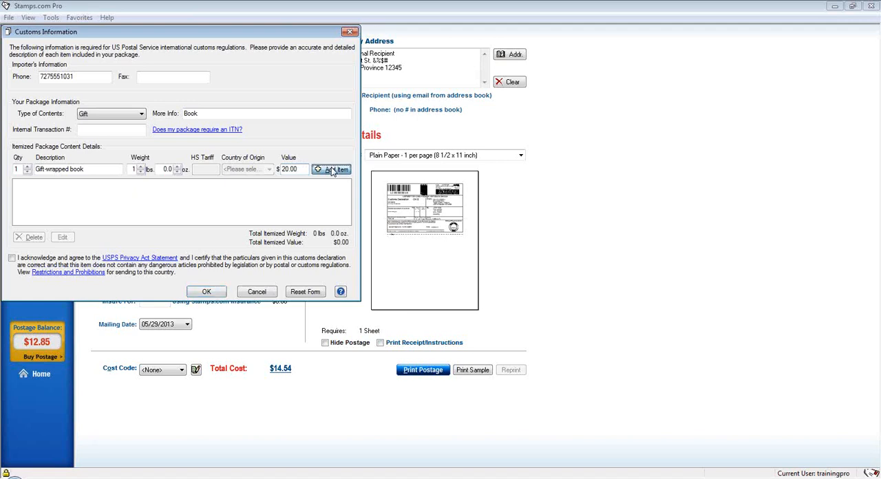
click(332, 171)
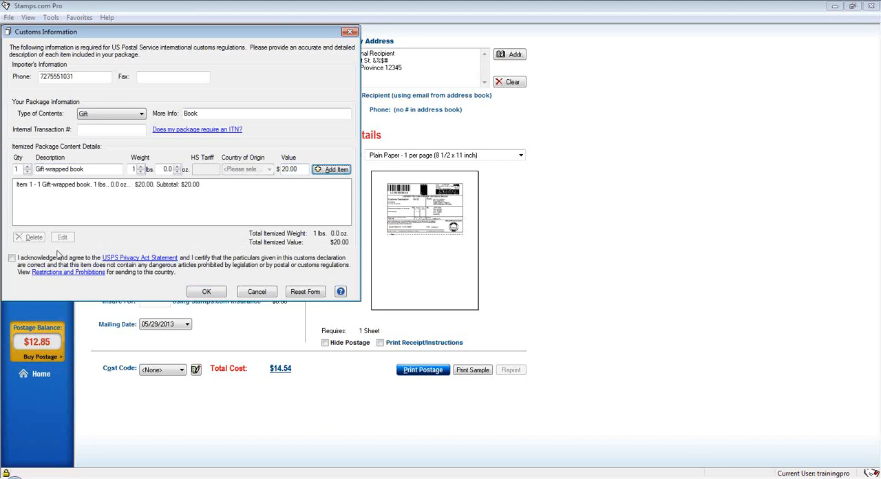
Accept the customs declaration, complete the form, and keep Plain Paper - 1 per page (8 1/2 x 11 inch) for printing.
click(12, 258)
click(206, 292)
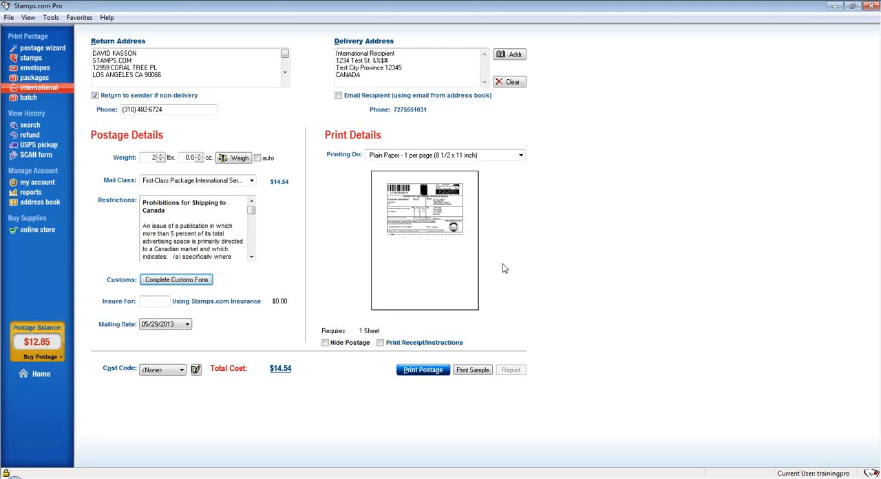
click(519, 156)
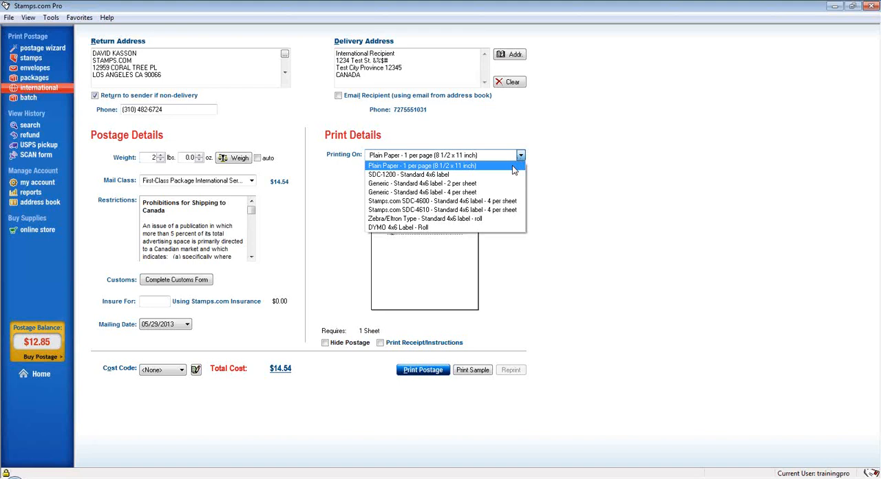
click(513, 165)
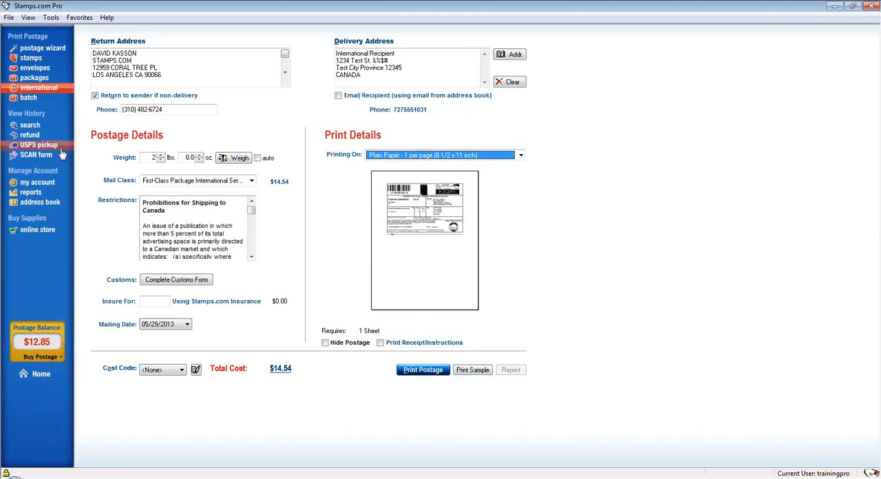
View the batch printing orders and dismiss the Getting Started with Batch introduction.
click(51, 100)
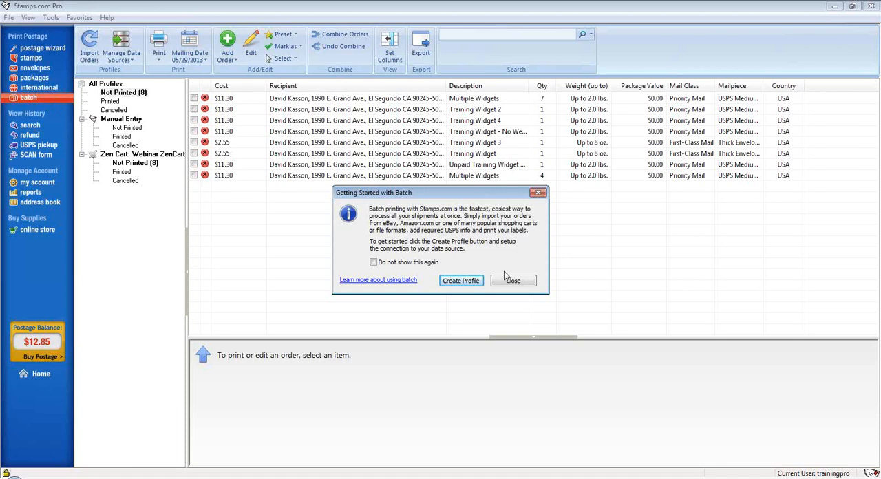
click(527, 280)
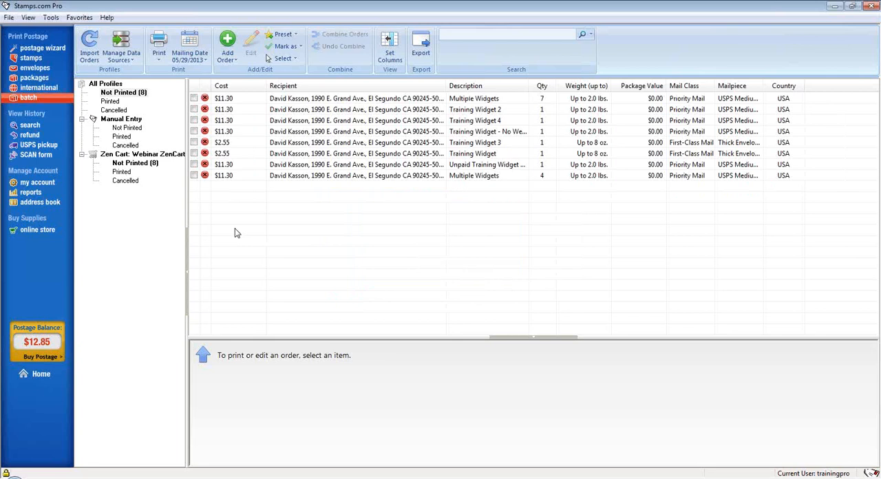
Look up past prints with a custom date range starting 05/22/2013 and limit the search to the Recipient field.
click(38, 126)
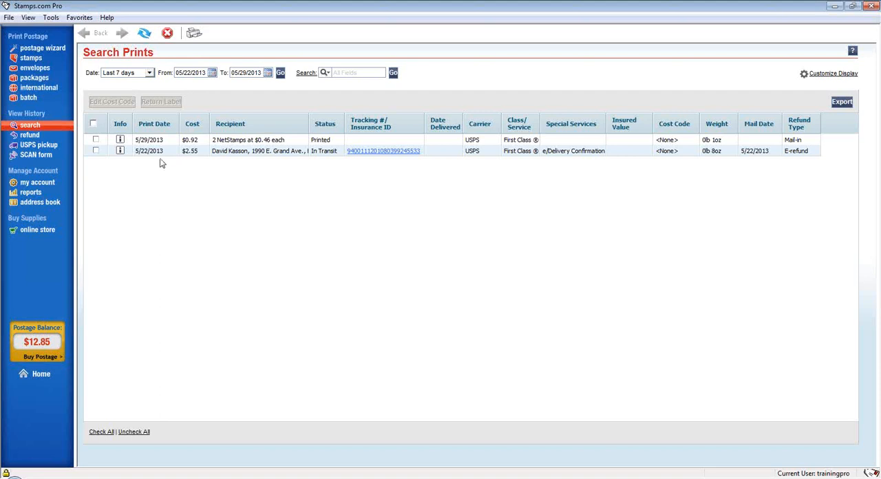
click(149, 73)
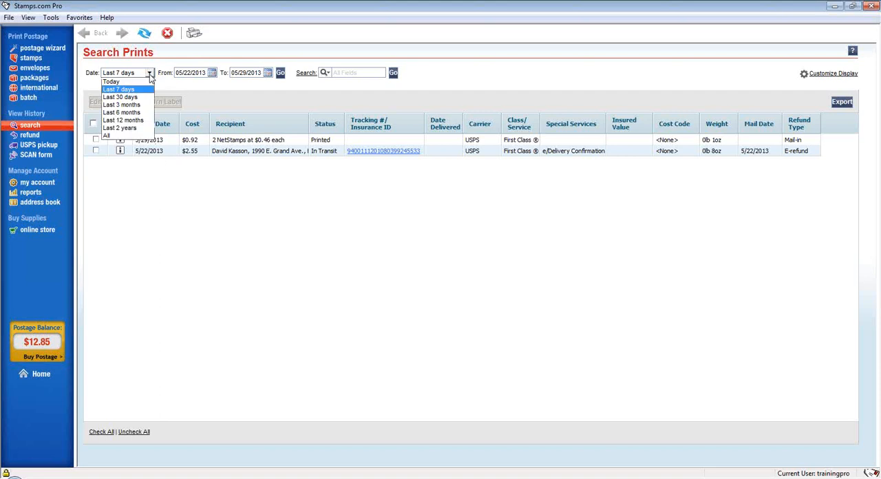
click(212, 73)
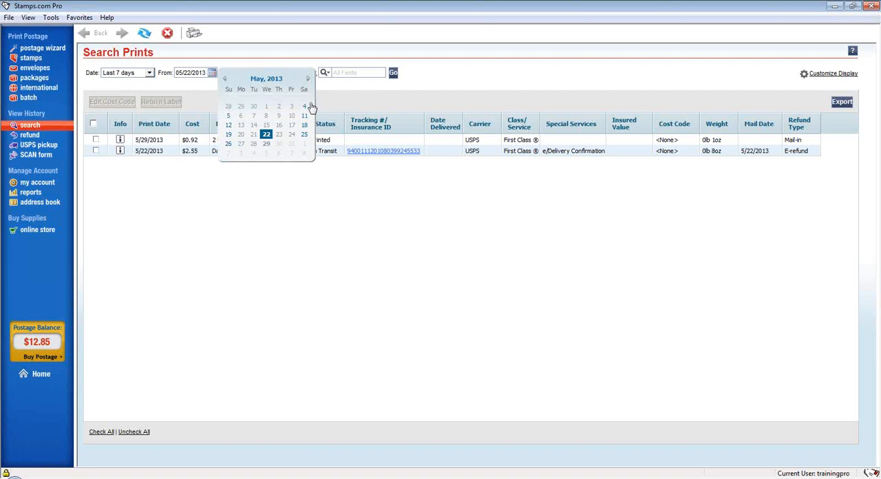
click(267, 135)
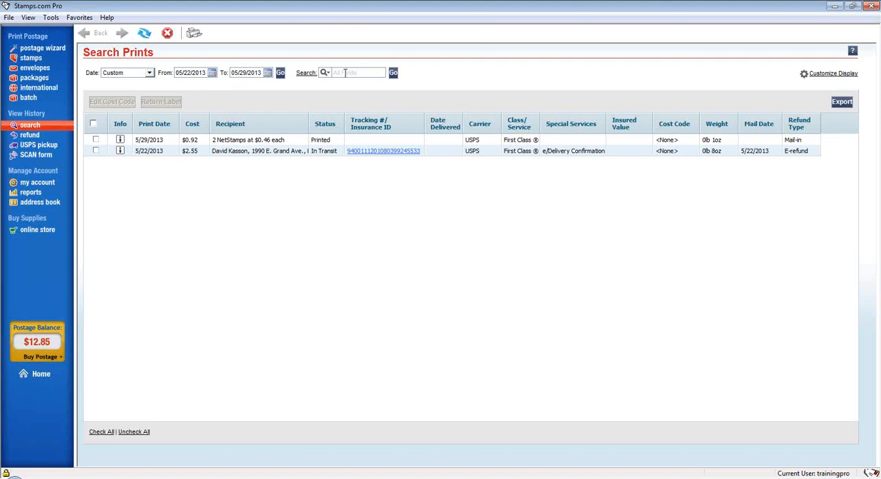
click(324, 73)
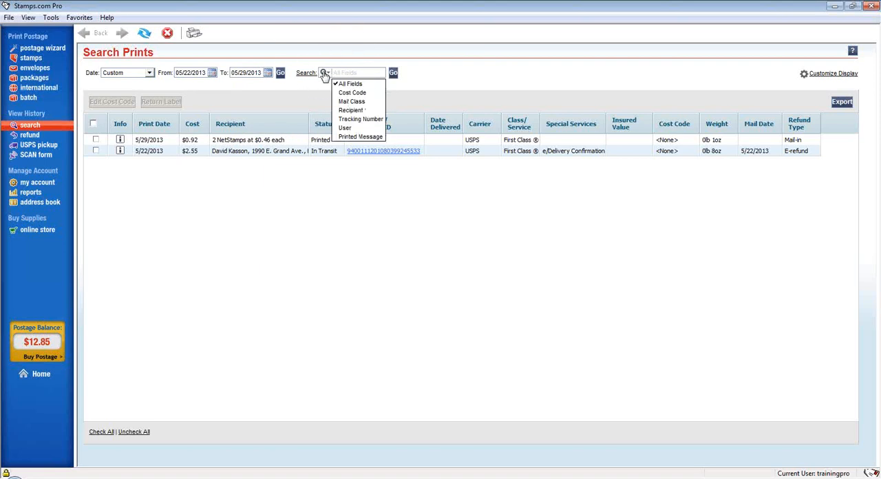
click(359, 112)
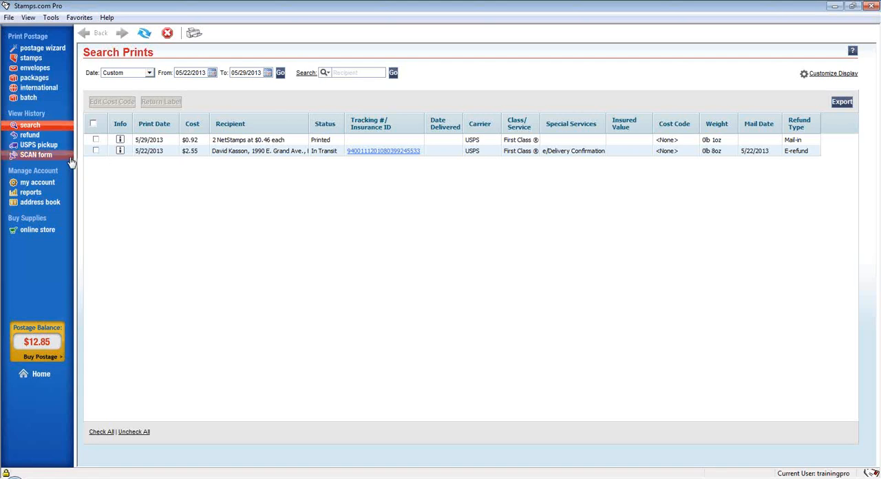
Mark the 5/29/2013 and 5/15/2013 NetStamps prints among the refundable transactions and view the refund history.
click(52, 139)
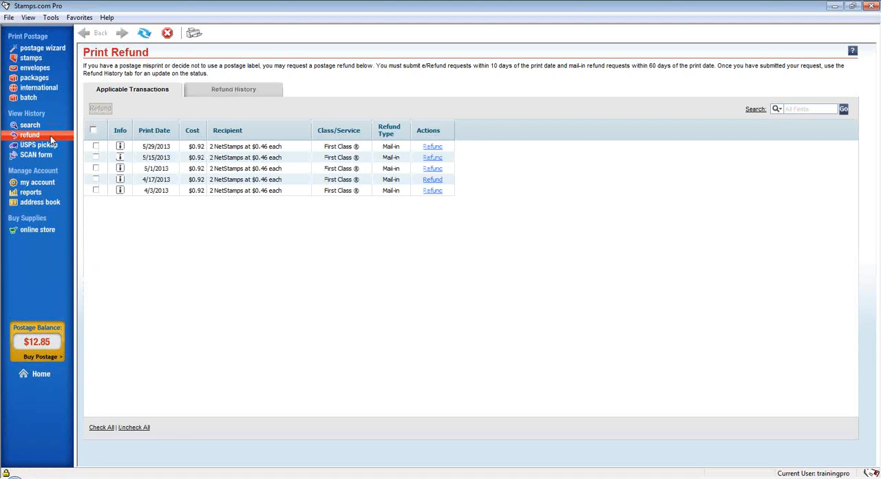
click(96, 147)
click(96, 158)
click(268, 93)
Select the 5/29/2013 NetStamps transaction for carrier pickup, clear that selection, and view the SCAN form page.
click(41, 146)
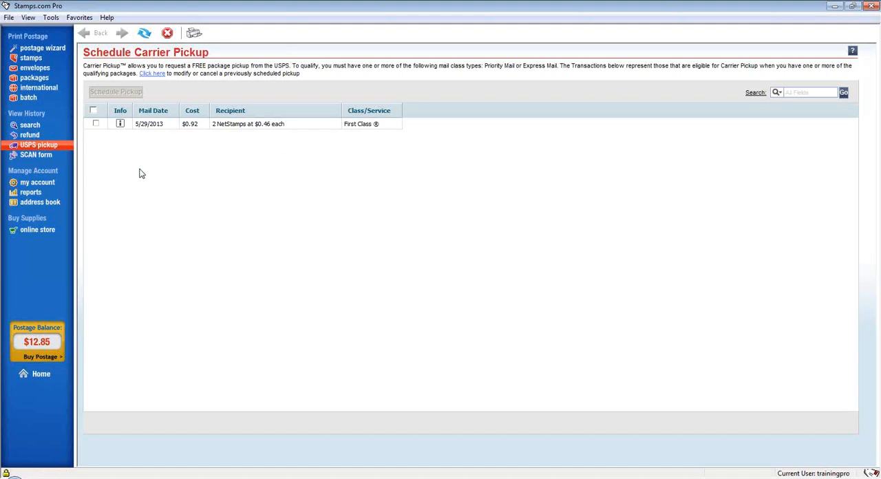
click(95, 124)
click(115, 96)
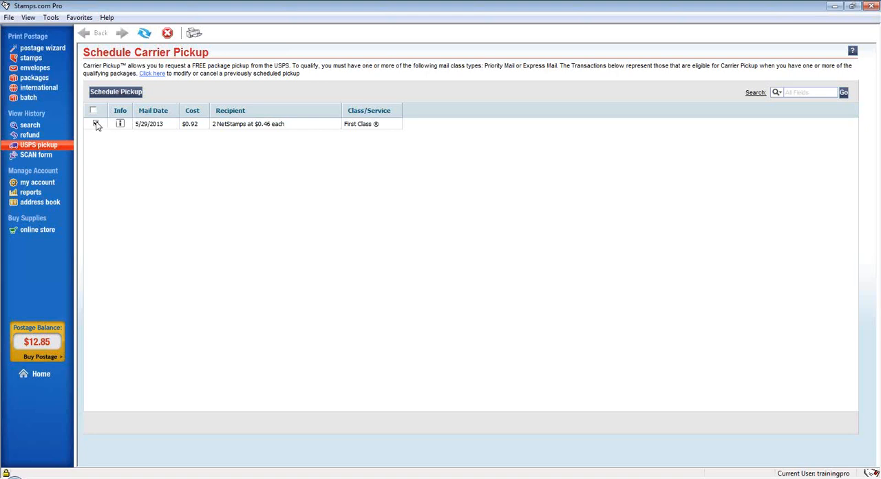
click(95, 124)
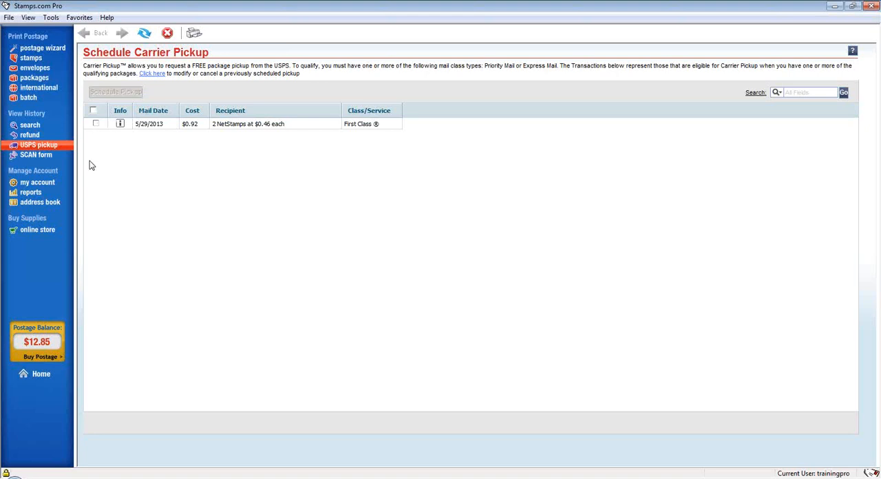
click(45, 156)
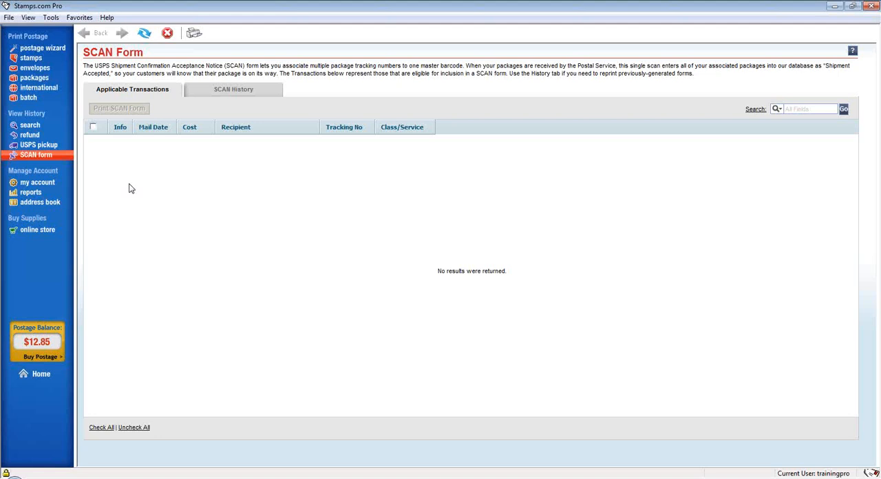
View the account overview and the default payment methods for postage and store purchases.
click(59, 182)
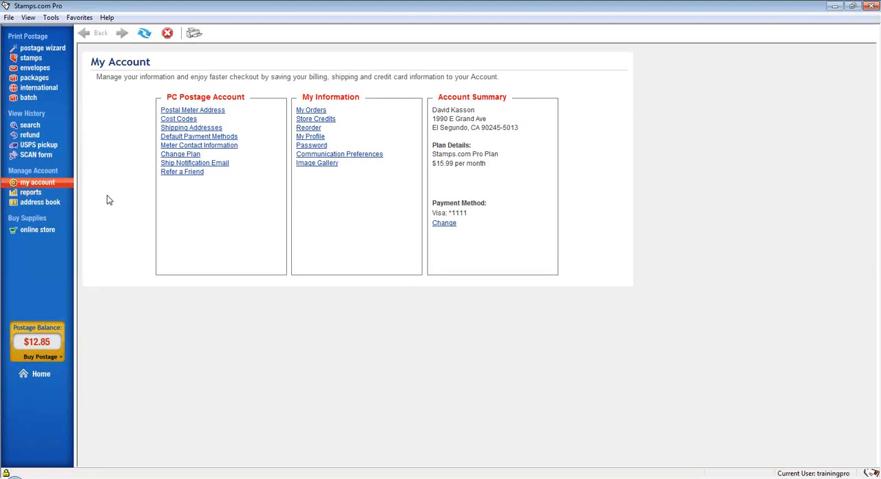
click(446, 225)
click(446, 224)
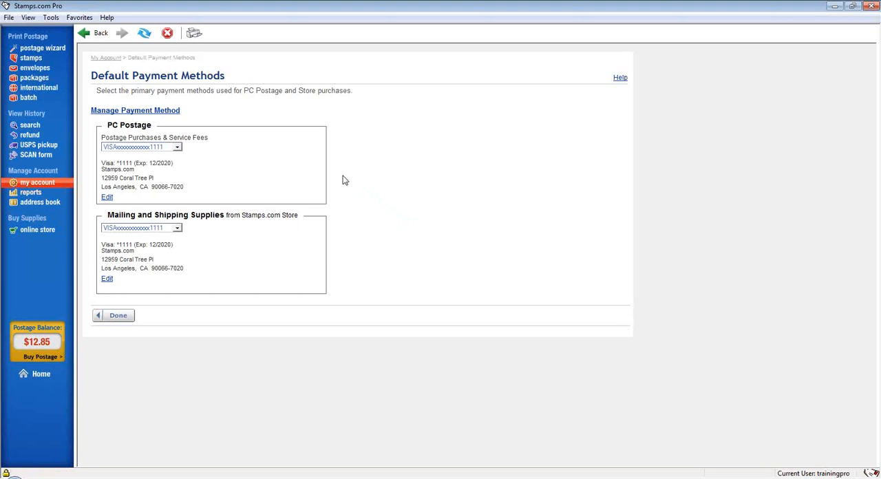
View the postage balance report for the last 7 days and the address book contacts.
click(52, 195)
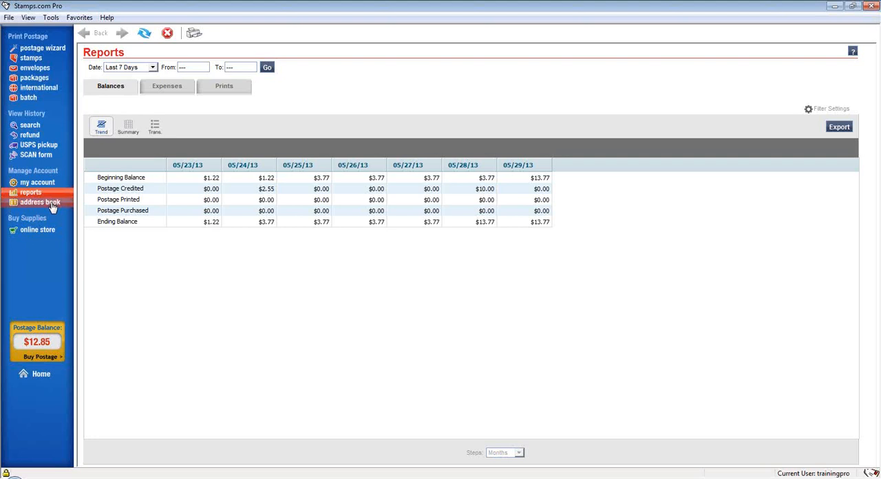
click(53, 207)
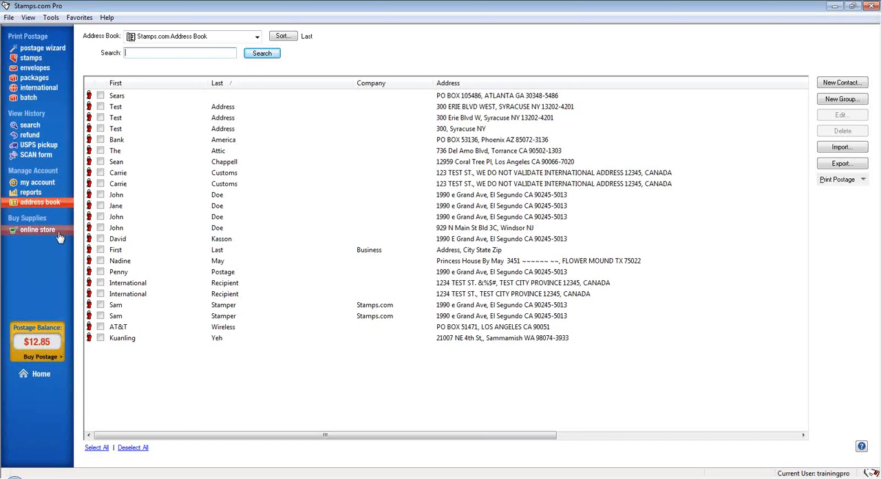
Browse the free USPS supplies in the online store and return to the home page.
click(59, 235)
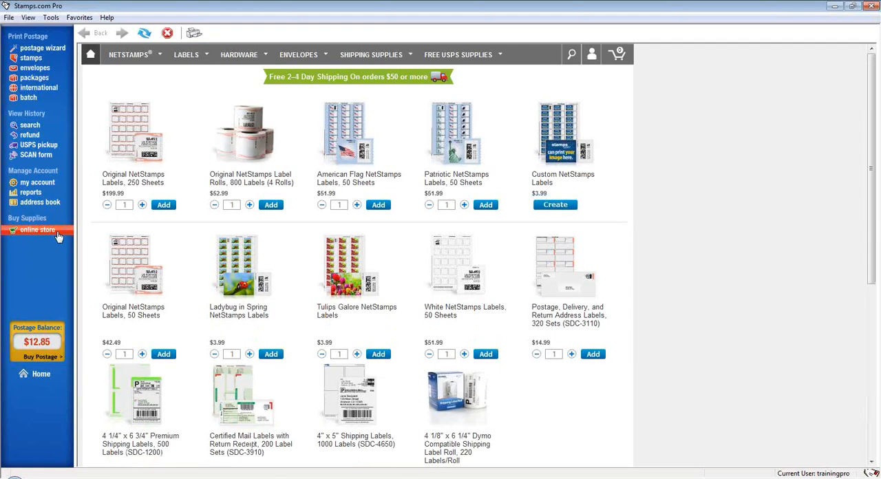
click(470, 62)
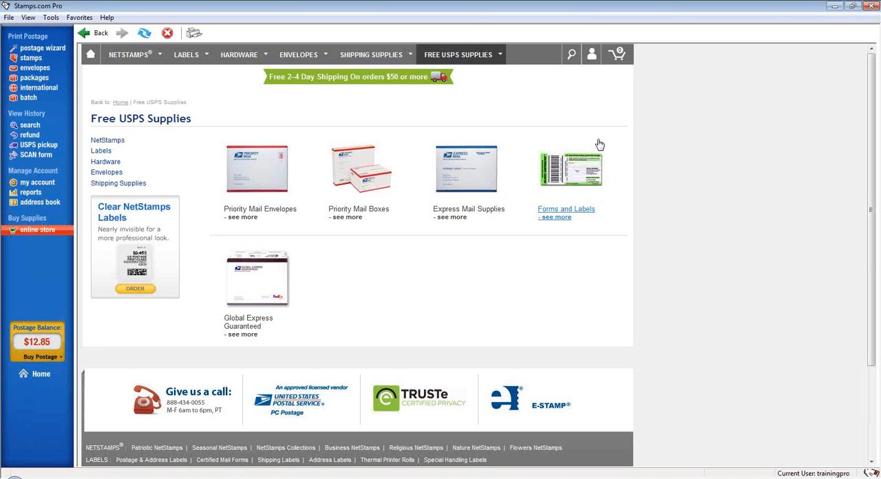
click(45, 375)
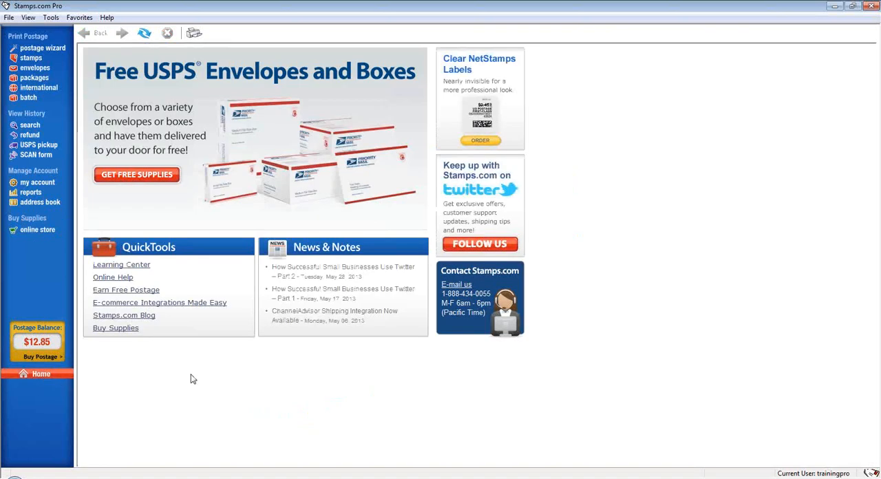